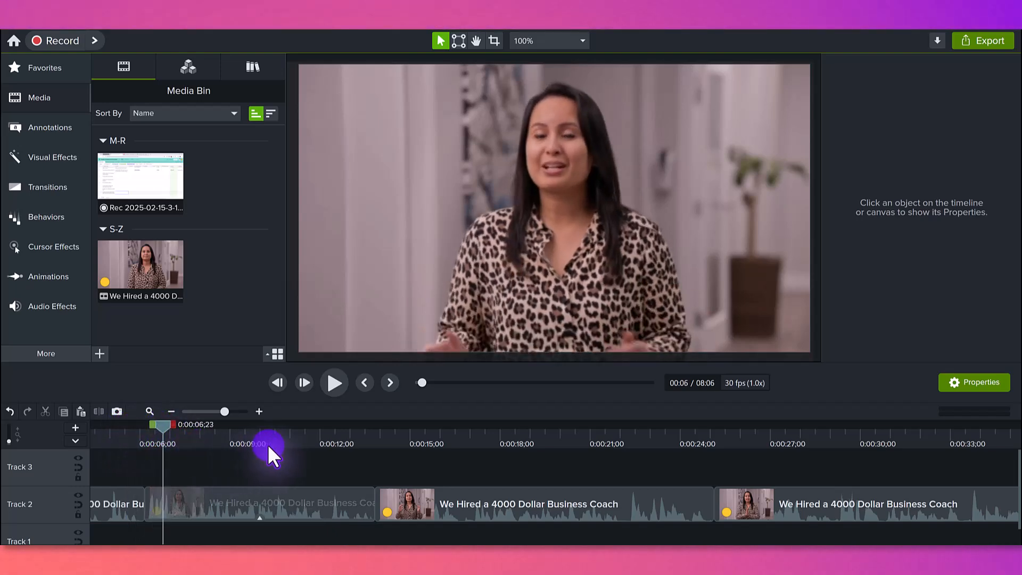
Step: Scrub through the first clips on Track 2 to review where the footage has been cut
left_click_drag(347, 438, 421, 435)
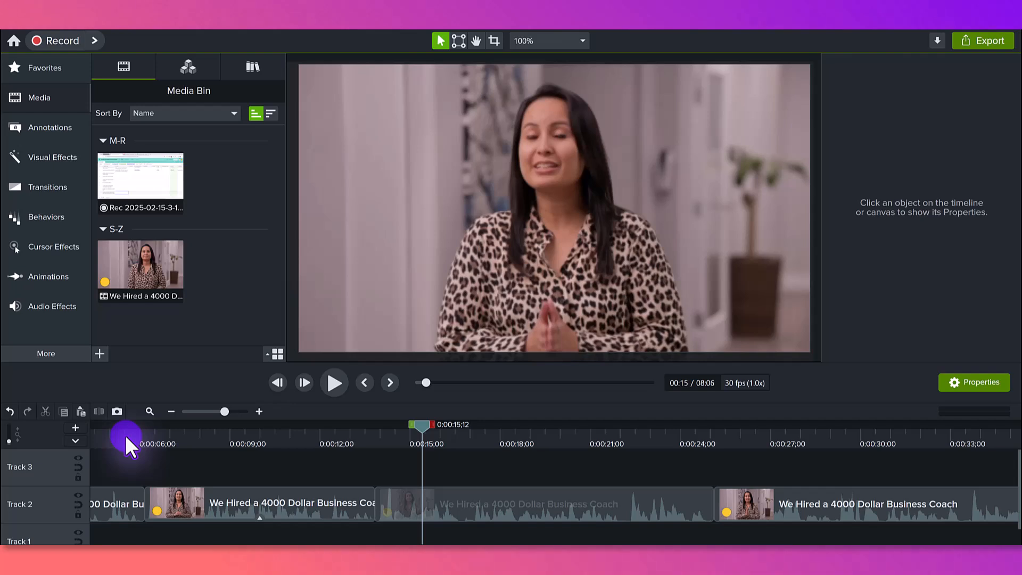
mouse_move(129, 436)
left_mouse_down()
mouse_move(140, 436)
mouse_move(124, 441)
left_mouse_up()
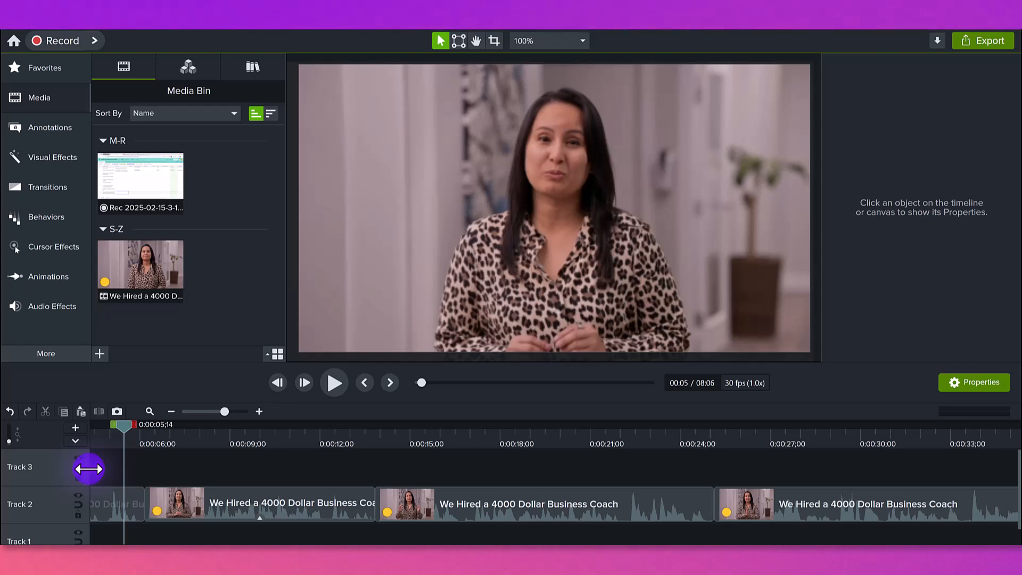
left_click(132, 437)
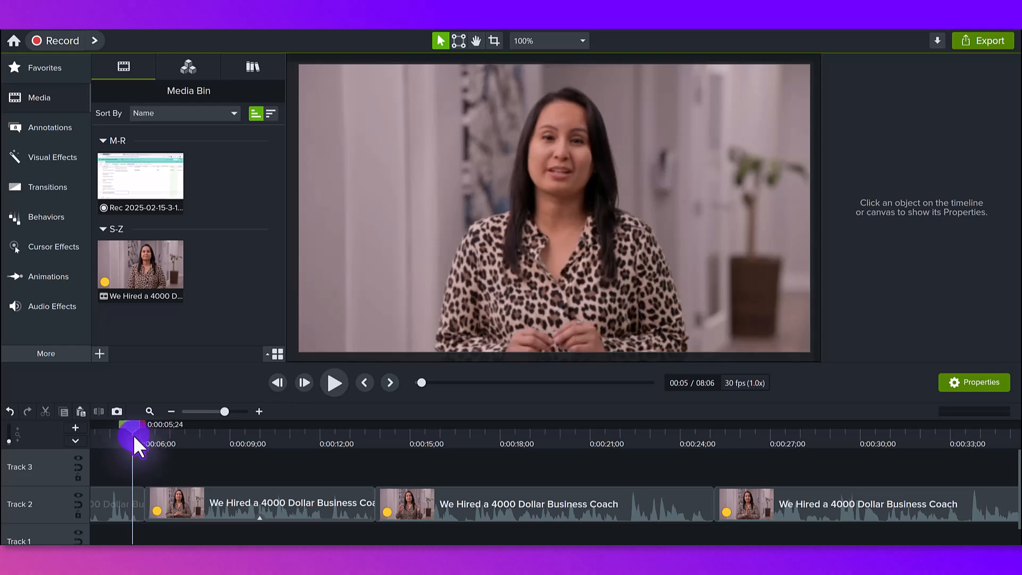
left_click_drag(133, 436, 147, 540)
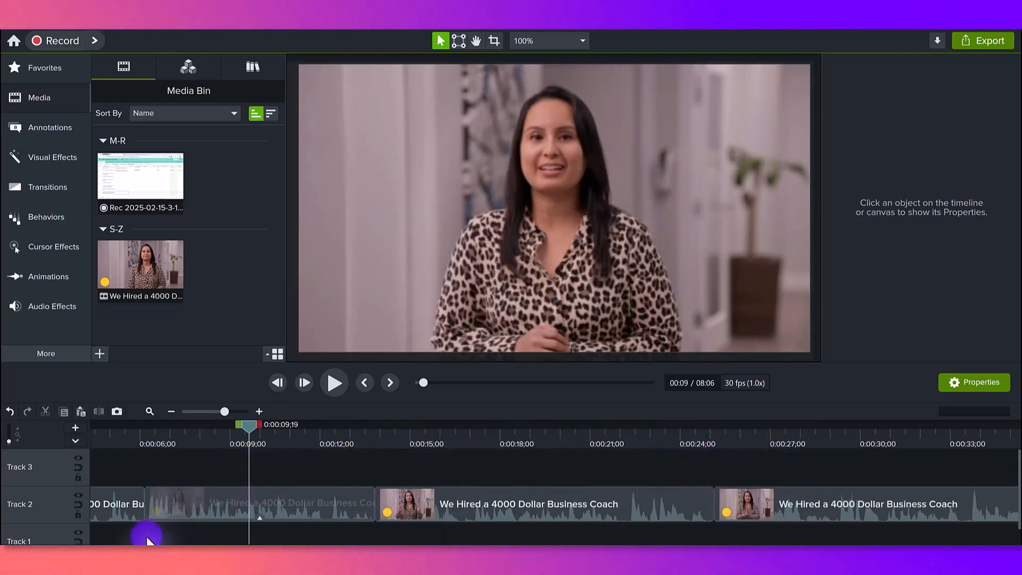
scroll(143, 483, "left", 3)
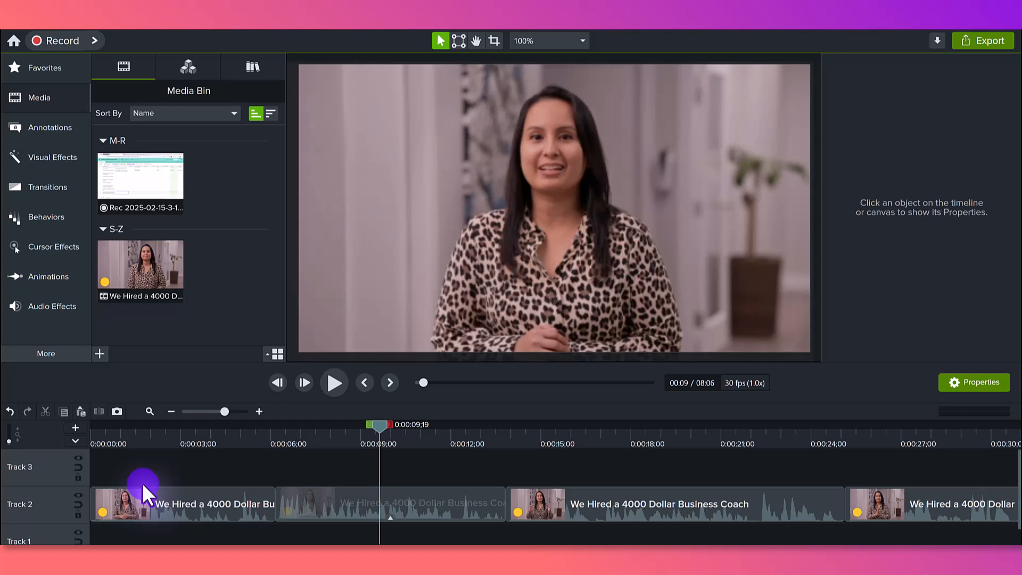
left_click(160, 435)
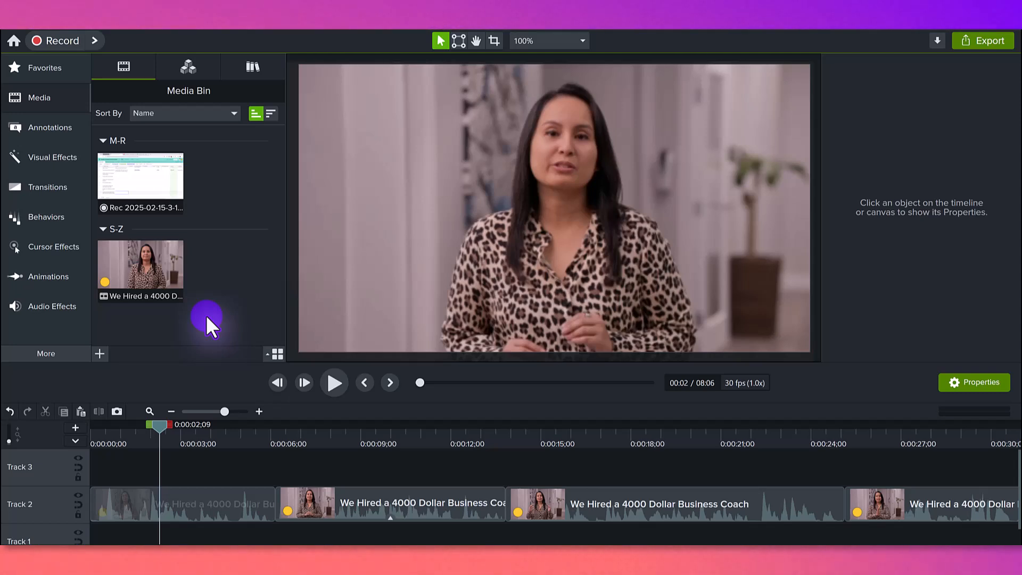
Step: Add the "We Hired a 4000 Dollar Business Coach" video to Track 3 at the start of the timeline
left_click(133, 266)
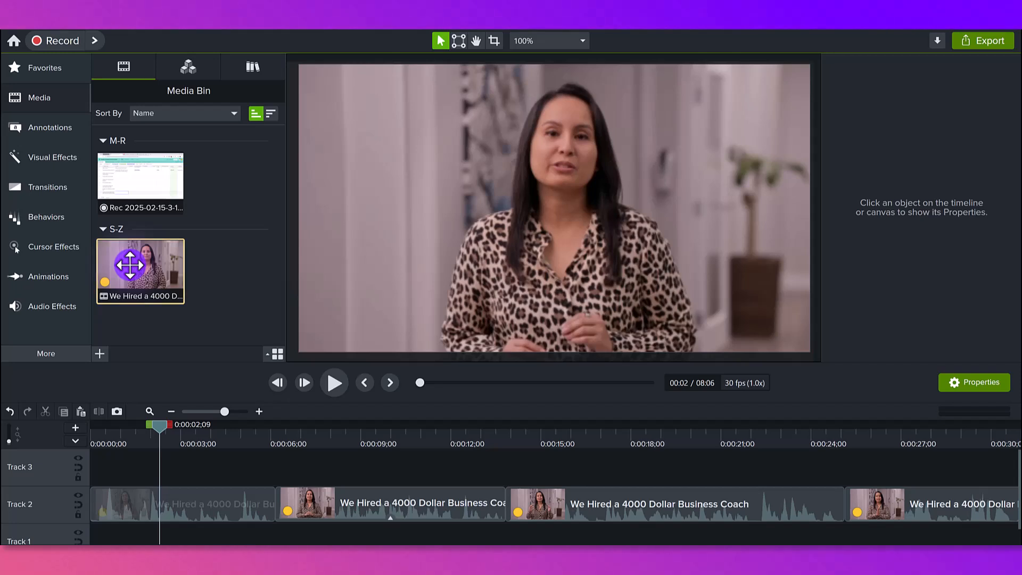
left_click_drag(131, 265, 101, 473)
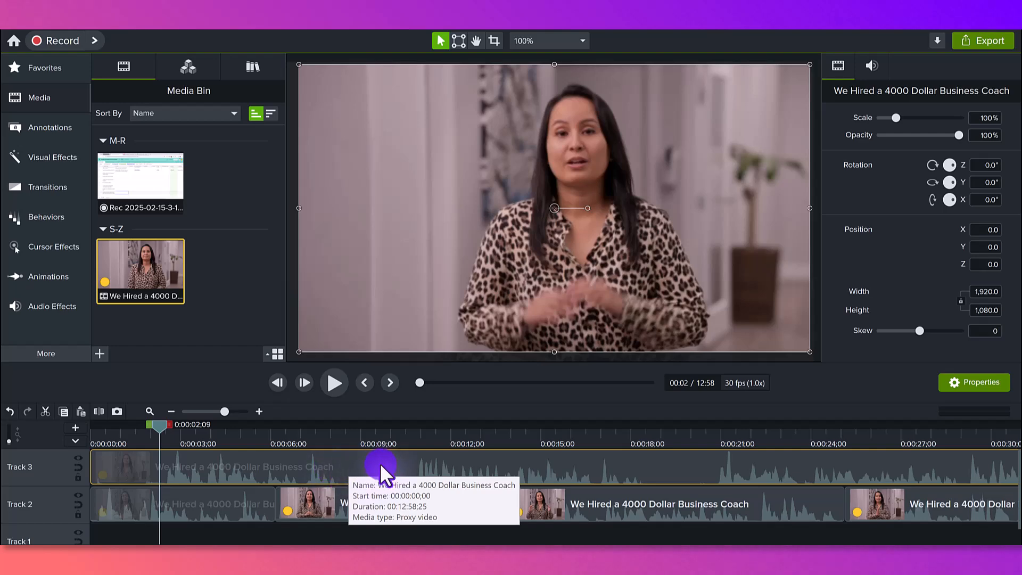
Step: Scrub the uncut Track 3 footage and examine its enlarged waveform for silent stretches and mistakes
left_click_drag(121, 438, 453, 451)
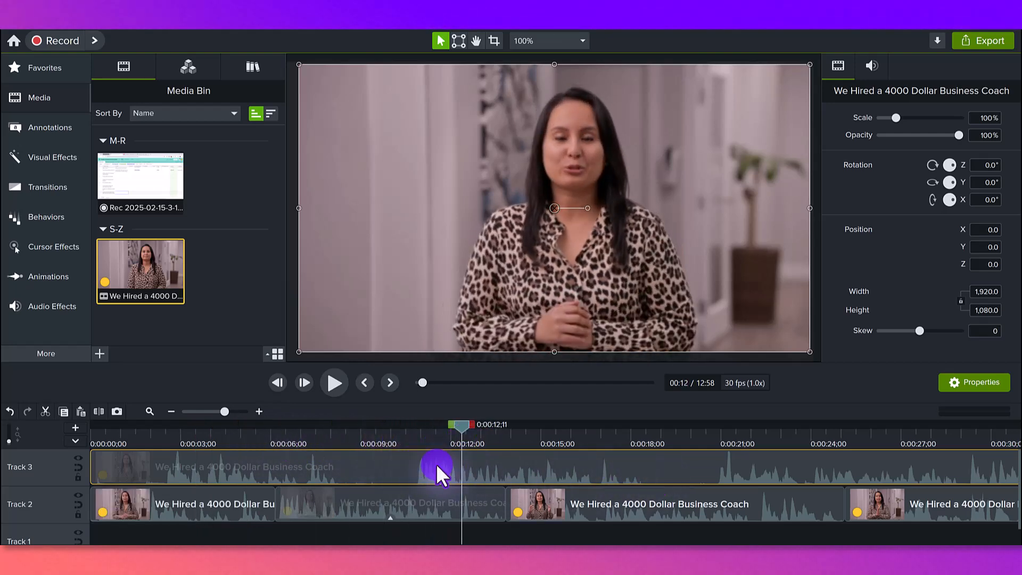
left_click_drag(664, 431, 704, 439)
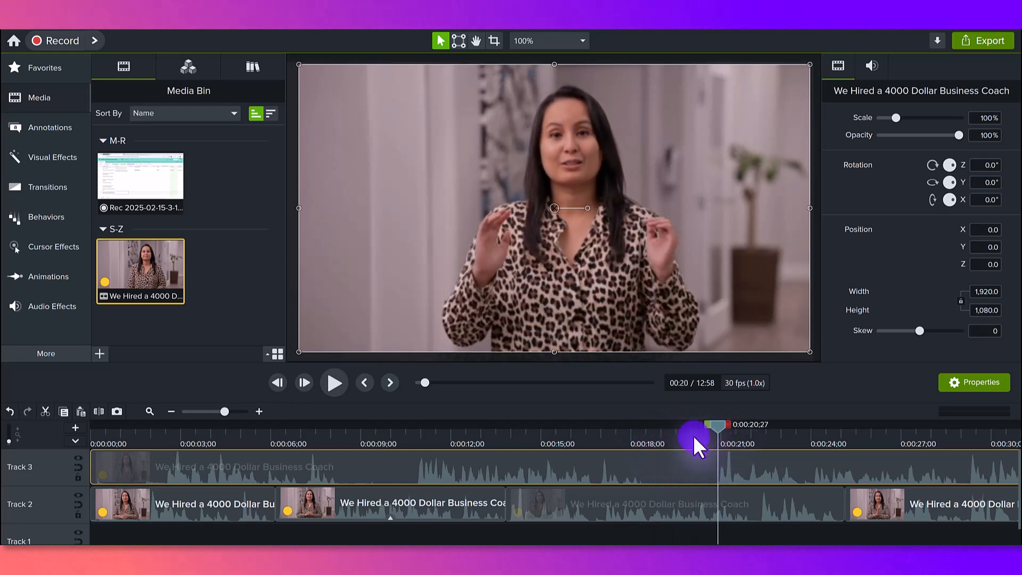
left_click(255, 410)
scroll(148, 506, "left", 10)
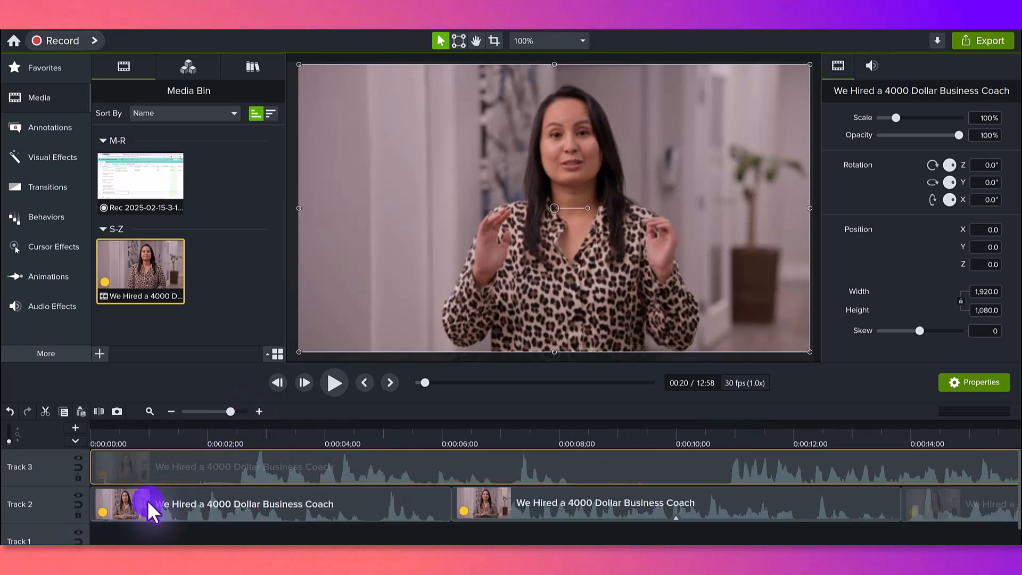
left_click(232, 430)
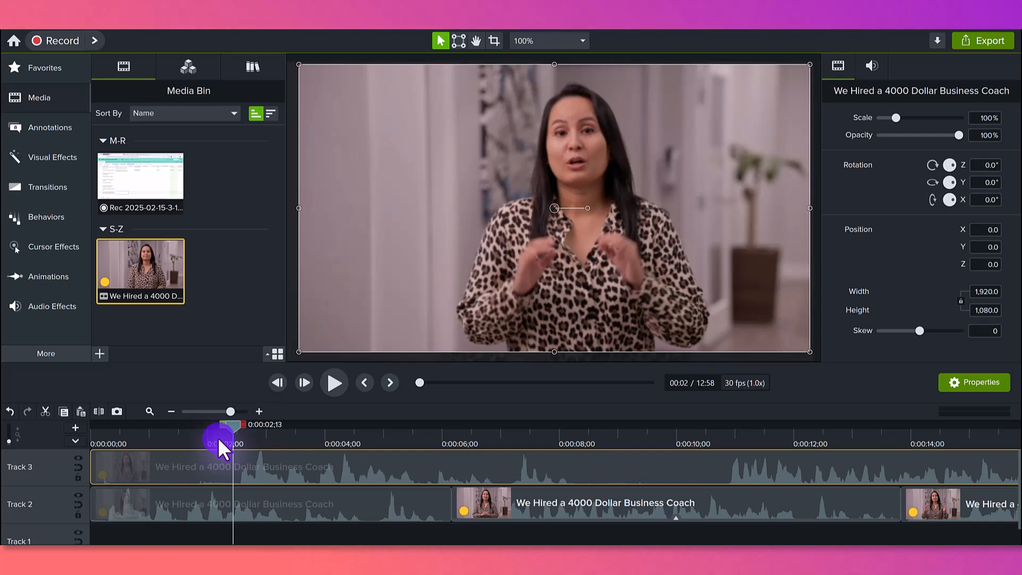
left_click_drag(217, 434, 710, 439)
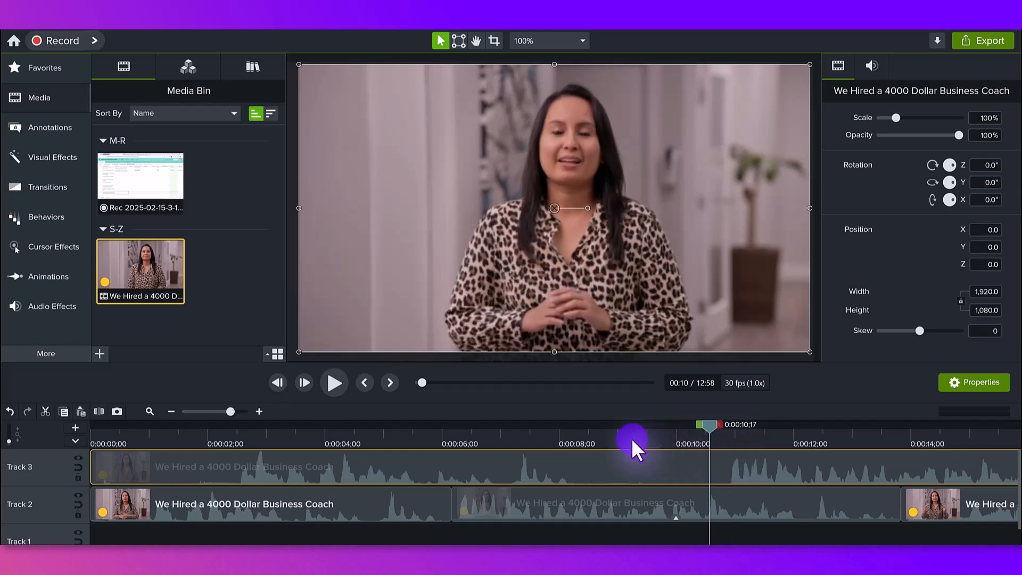
Step: Hide Track 2 and split the Track 3 clip at 0:00:02;12
left_click_drag(632, 438, 230, 442)
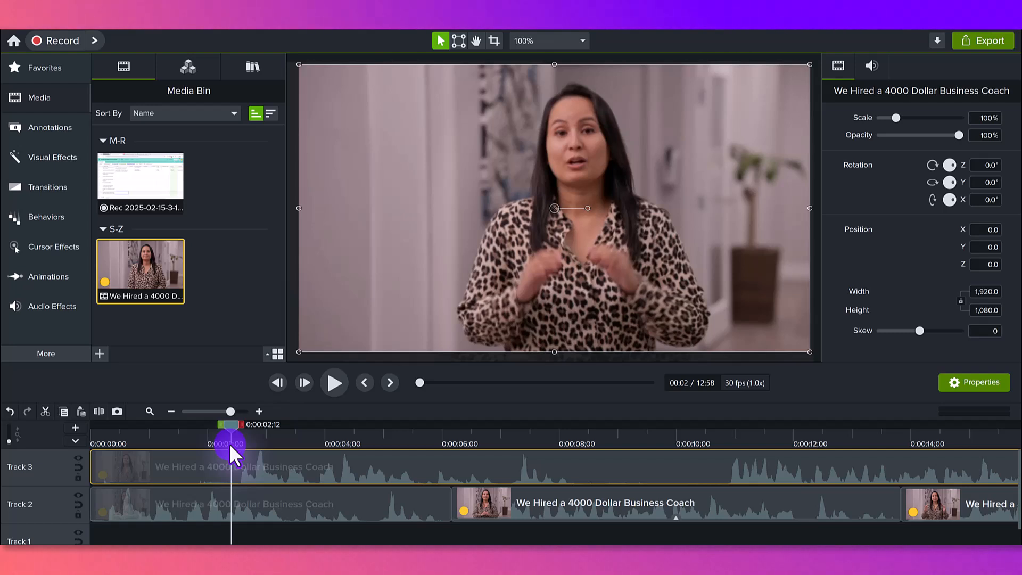
left_click(78, 495)
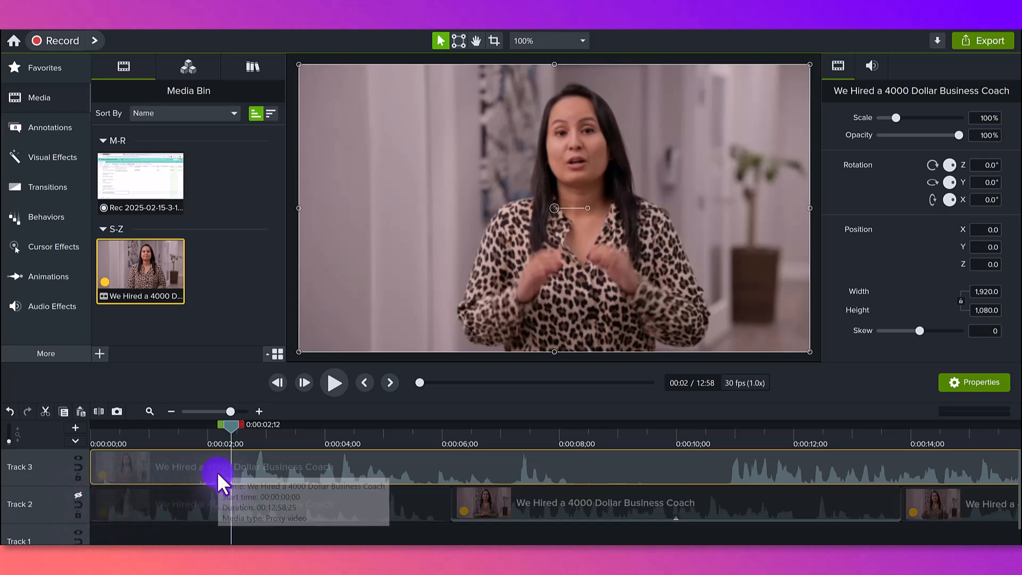
key("s")
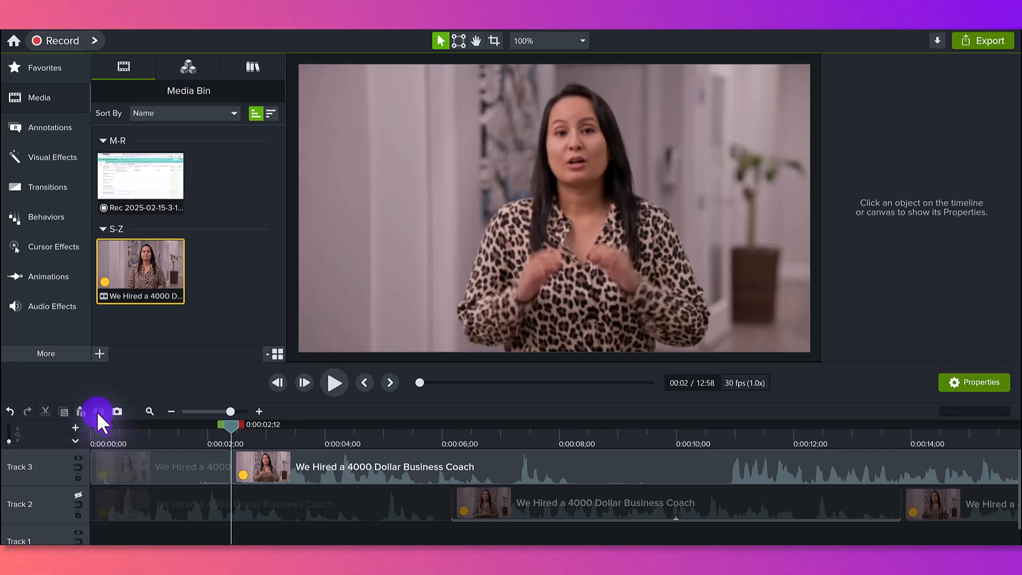
Step: Ripple delete the opening segment on Track 3, and undo that deletion
left_click(161, 463)
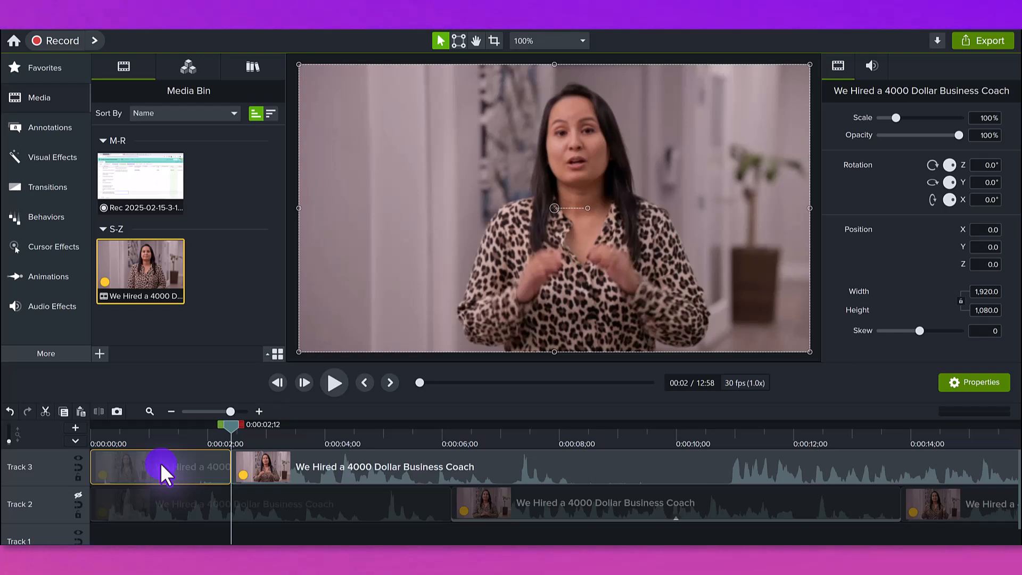
right_click(160, 462)
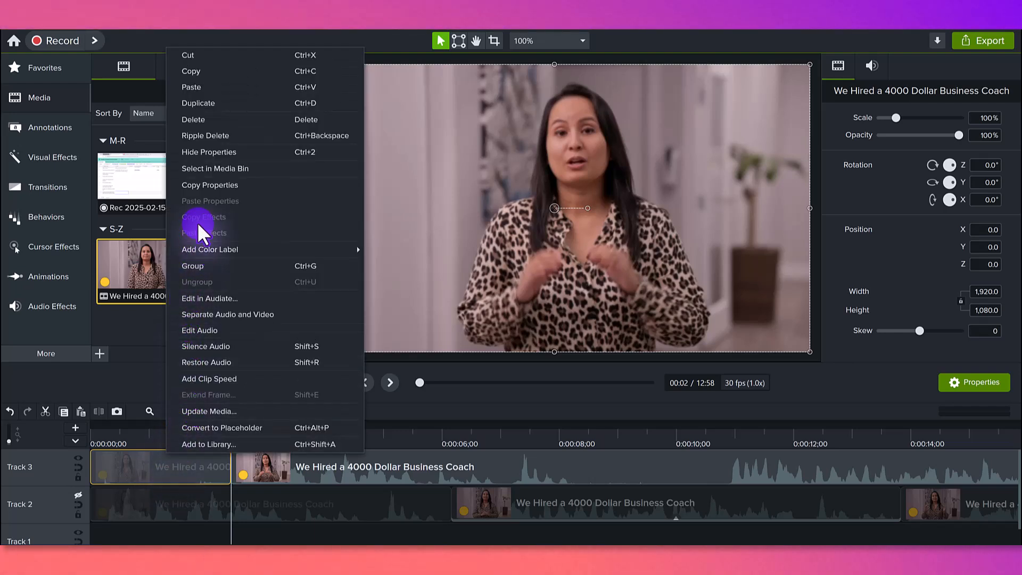
left_click(120, 471)
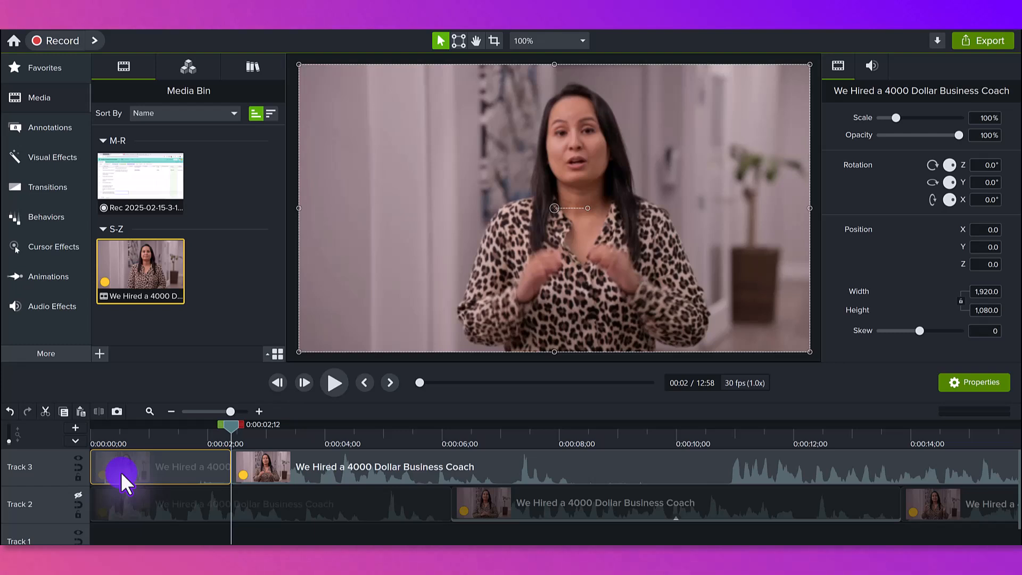
key("ctrl+Delete")
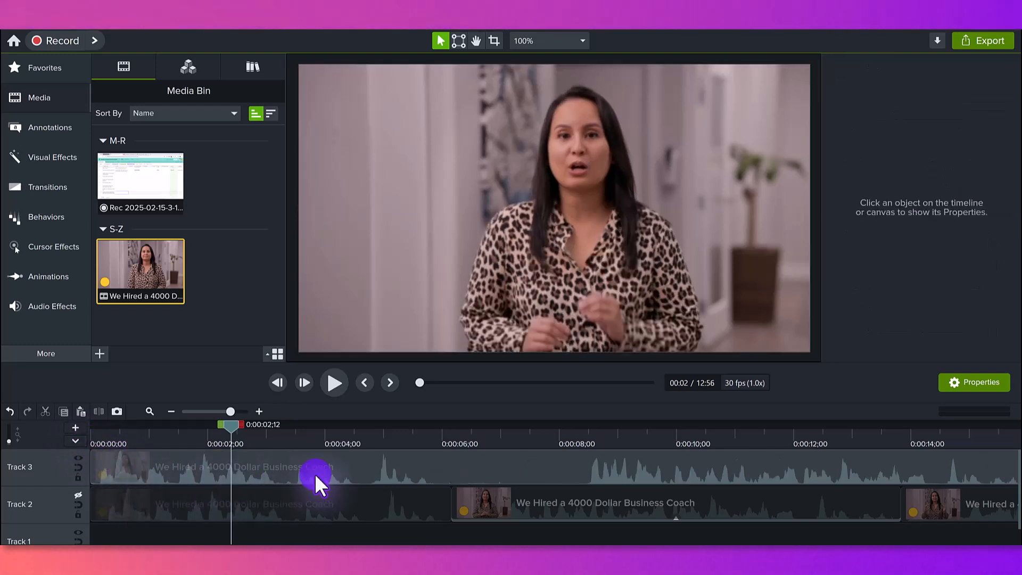
left_click(9, 411)
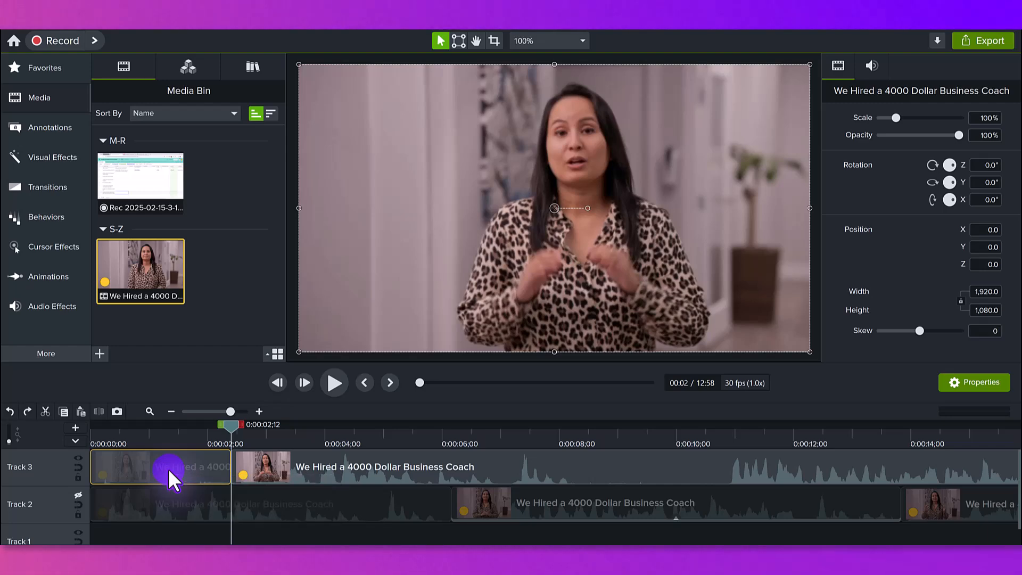
Step: Delete the opening segment on Track 3 and move the remaining clip to the start of the timeline
key("Delete")
left_click_drag(310, 464, 132, 471)
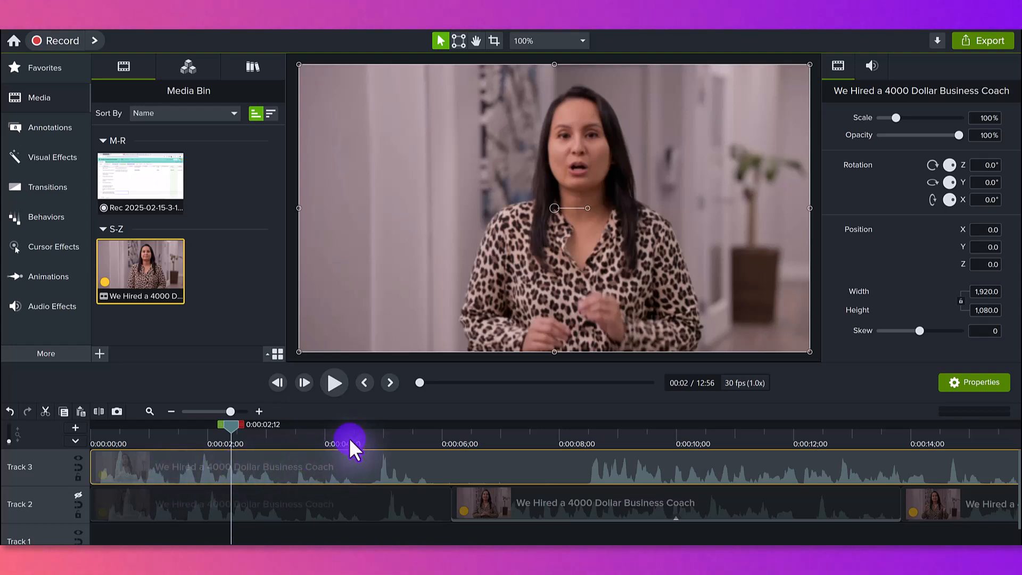
Step: Split the Track 3 clip at 0:00:05;28 and 0:00:08;11 and ripple delete the segment between the cuts
left_click(430, 436)
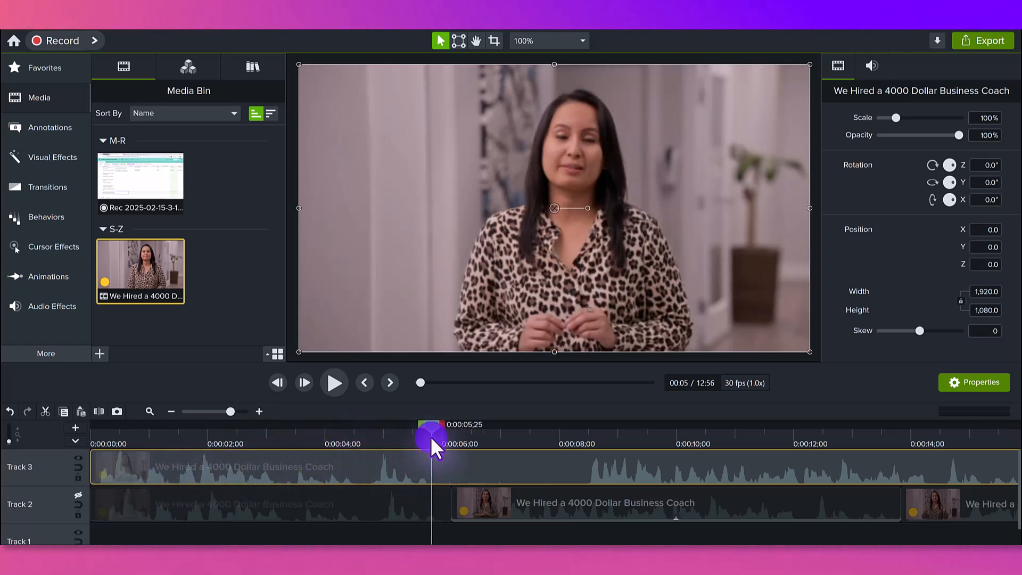
left_click_drag(432, 435, 436, 435)
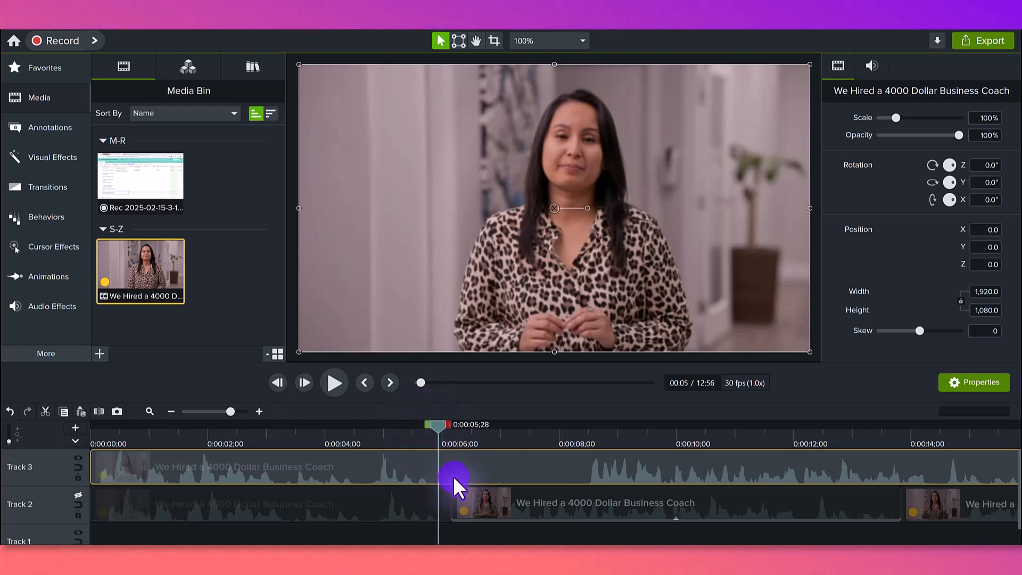
key("s")
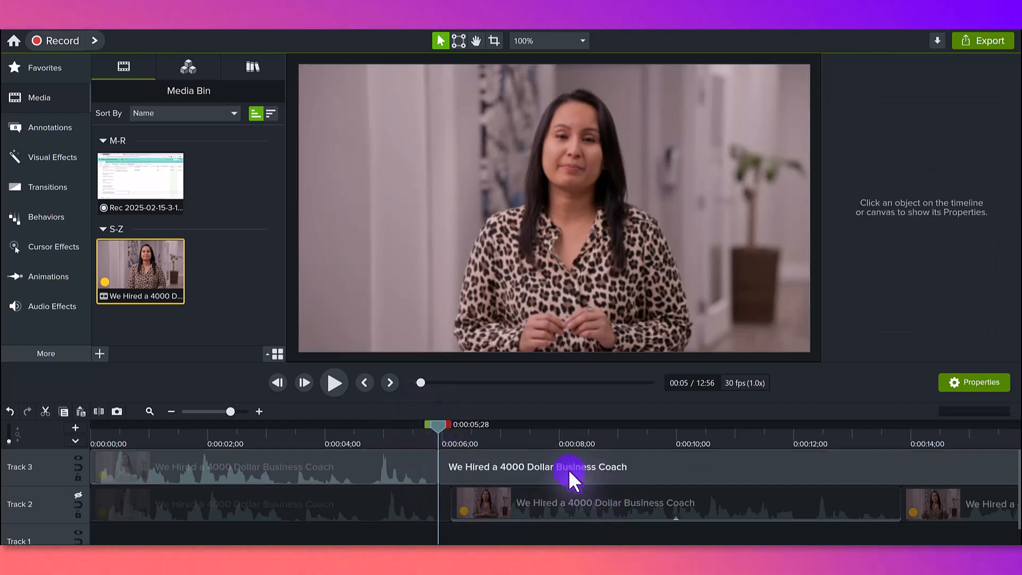
left_click(570, 436)
left_click(582, 440)
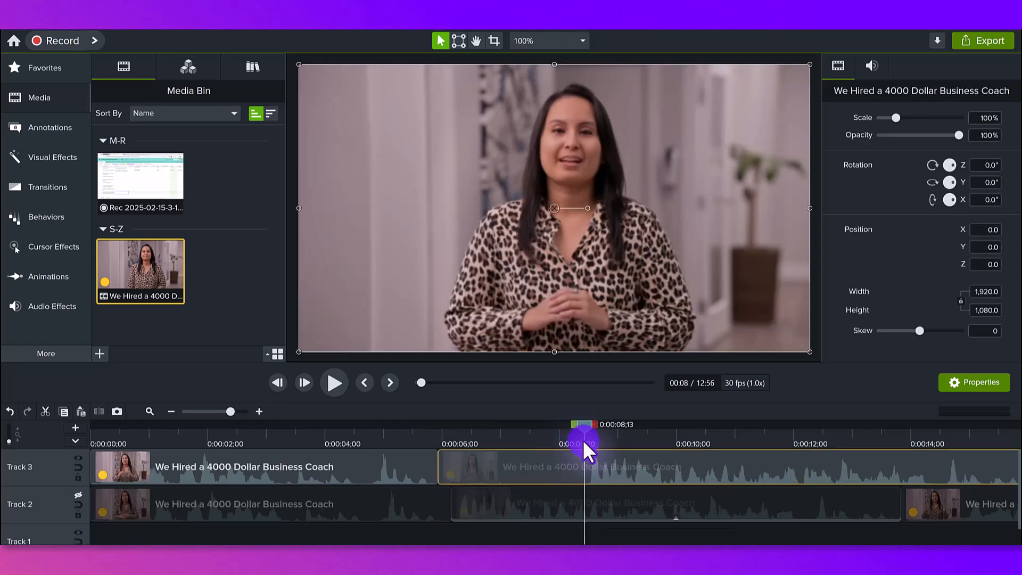
key("s")
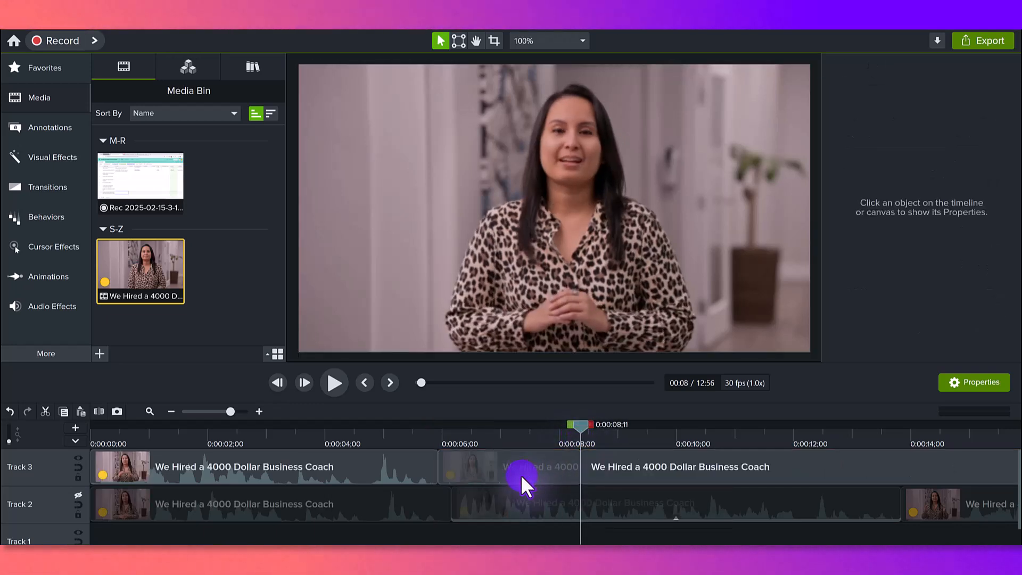
left_click(521, 474)
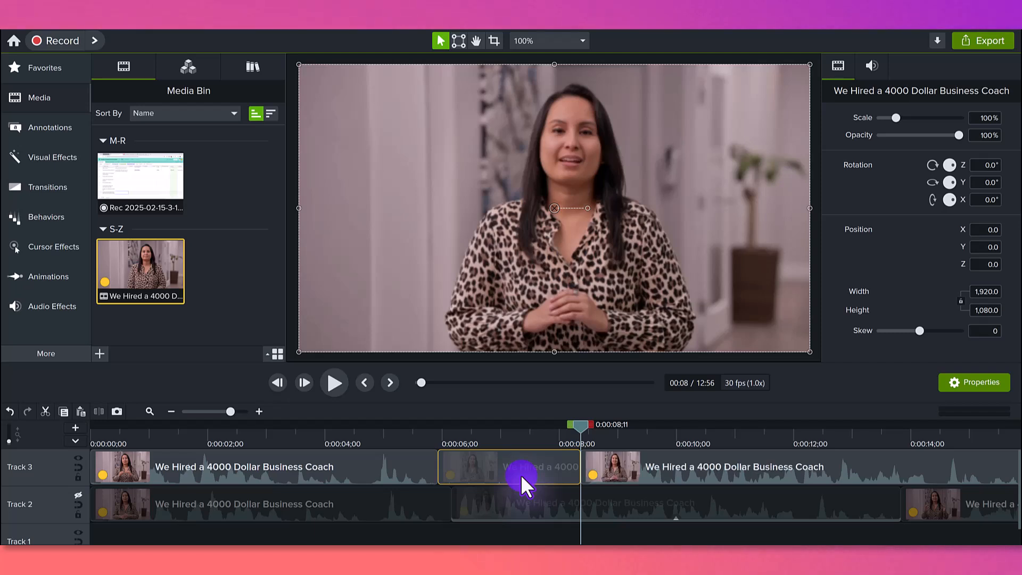
key("ctrl+Delete")
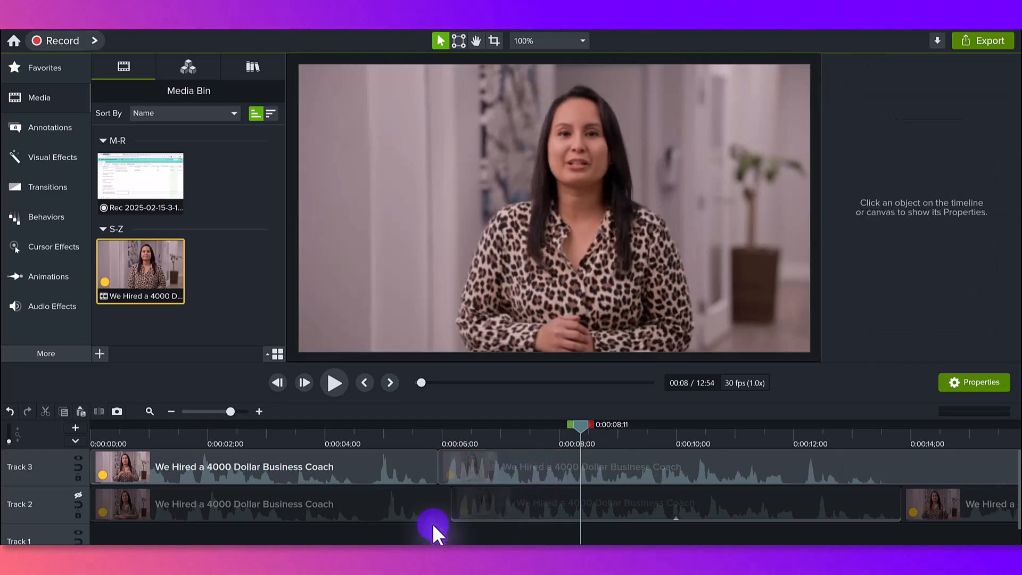
Step: Split the Track 3 clip at 0:00:13;21 and 0:00:15;29 and ripple delete the segment between the cuts
left_click_drag(99, 552, 106, 551)
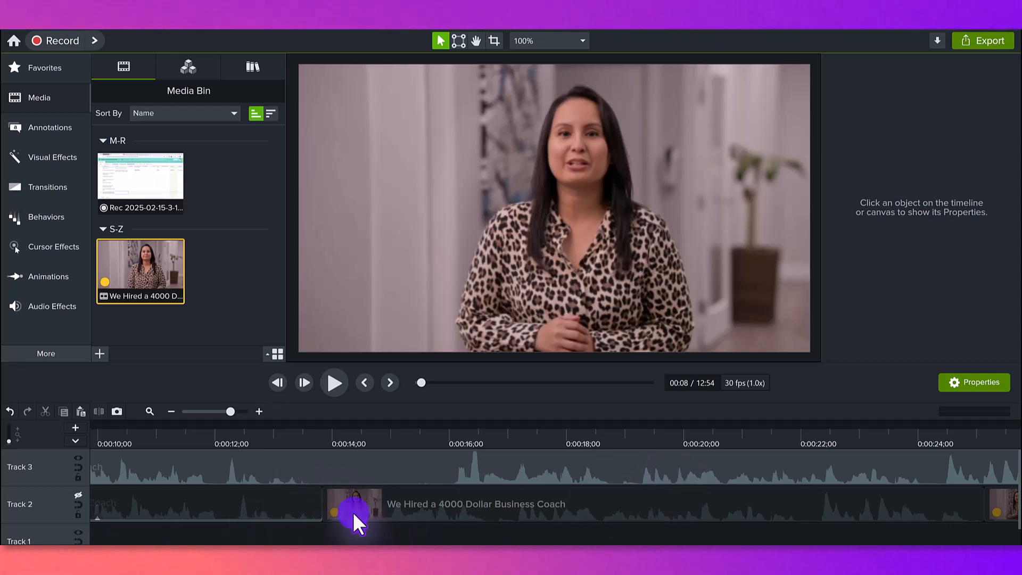
left_click(315, 428)
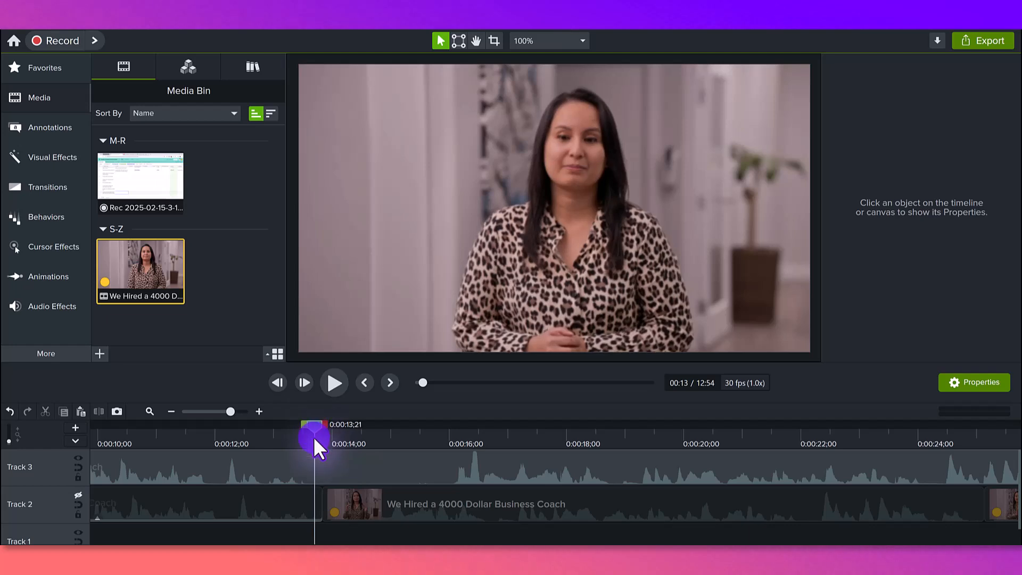
left_click(299, 467)
key("s")
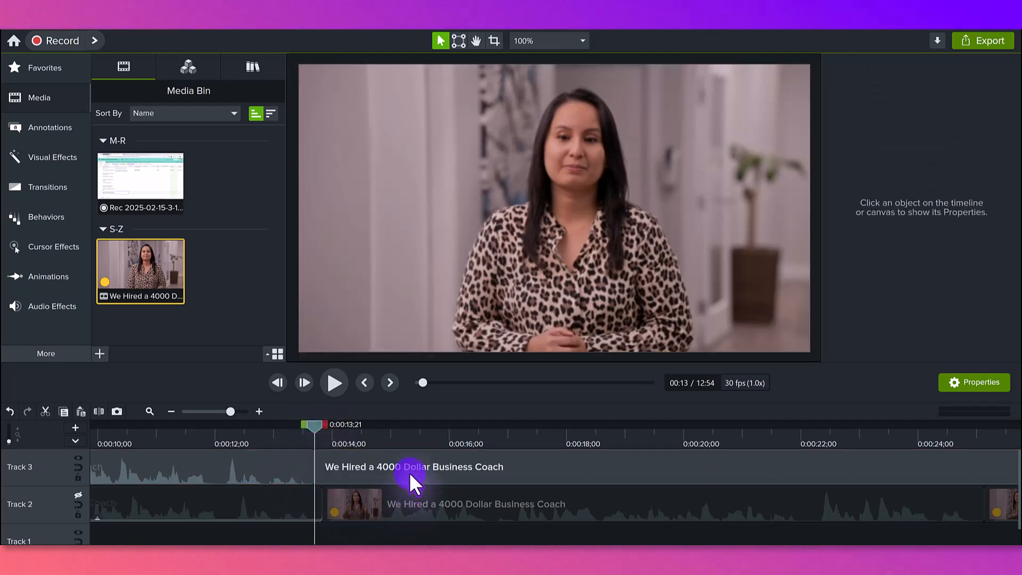
left_click(448, 433)
key("s")
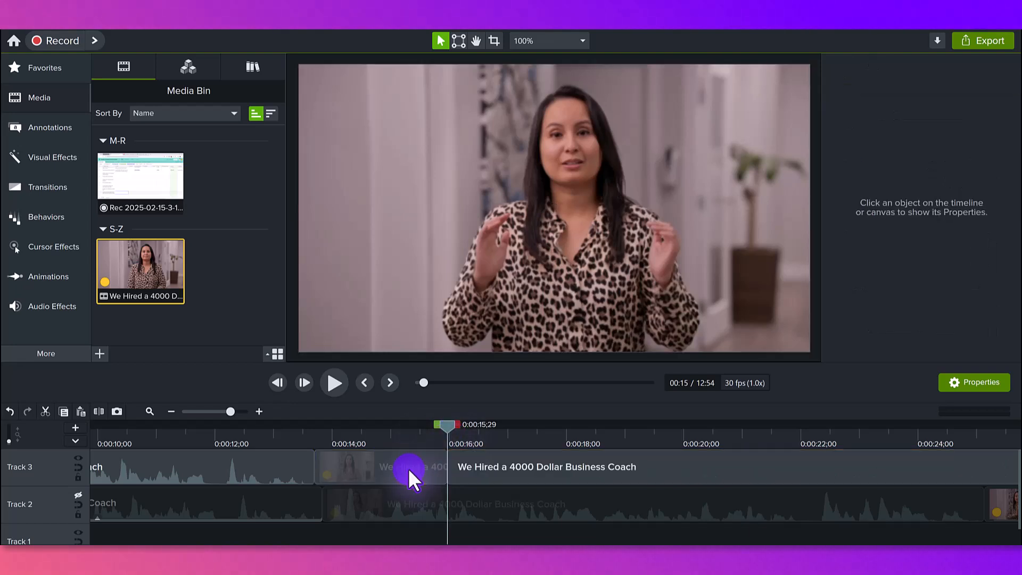
left_click(407, 468)
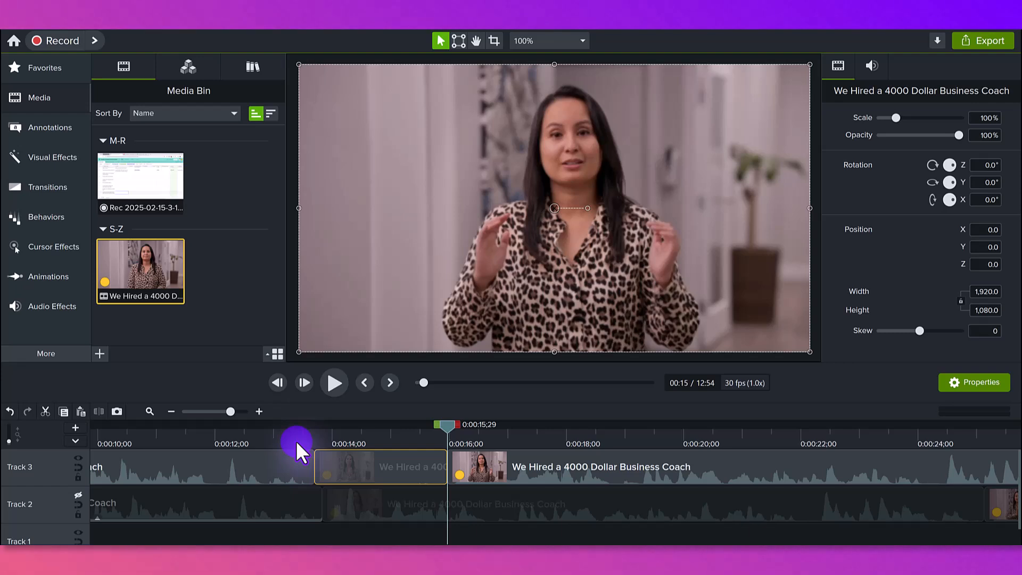
key("Delete")
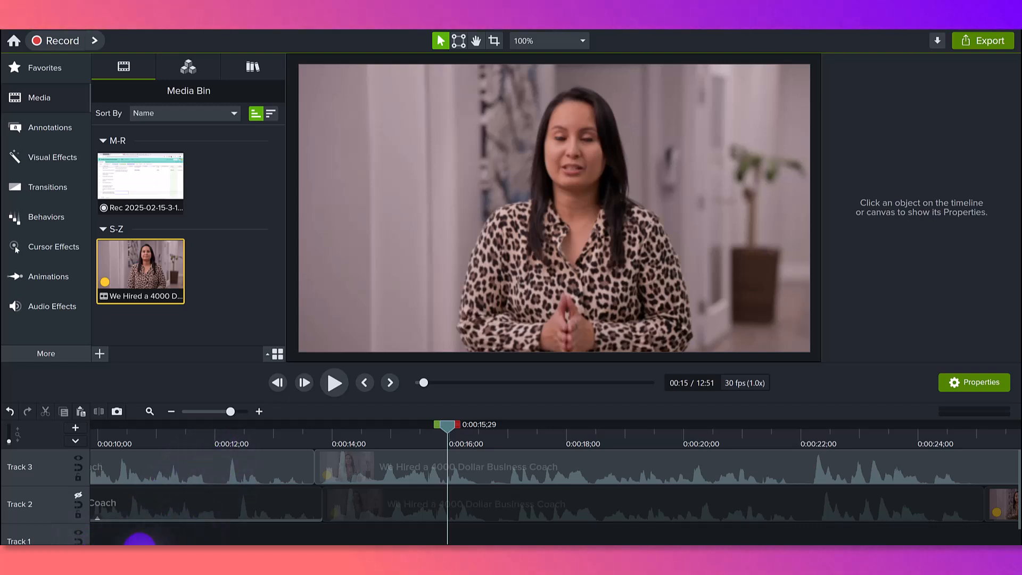
Step: Split the Track 3 clip at 0:00:24;25 and 0:00:28;18 and ripple delete the segment between the cuts
left_click_drag(116, 543, 127, 543)
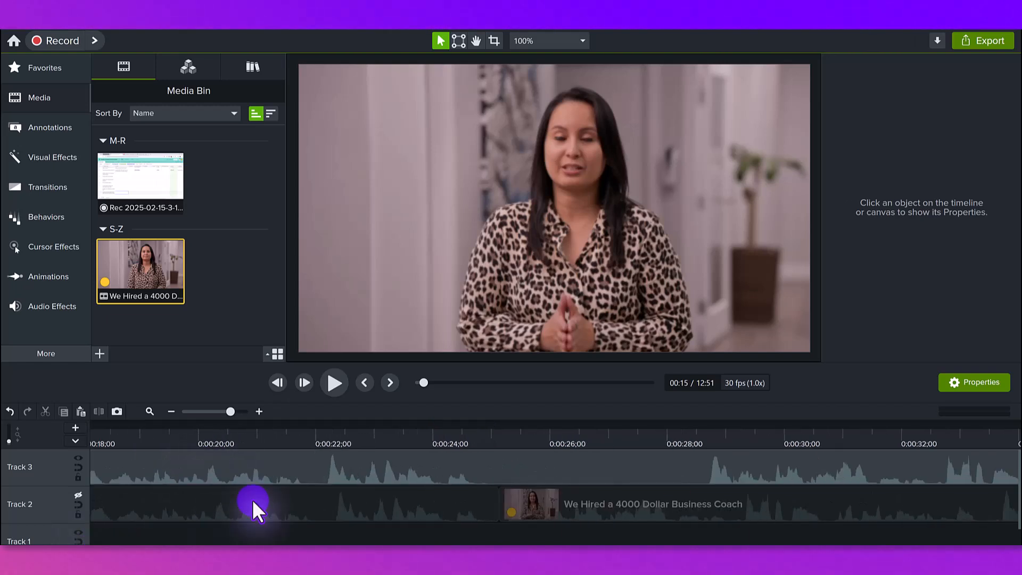
left_click(435, 466)
left_click(488, 428)
left_click_drag(490, 428, 480, 434)
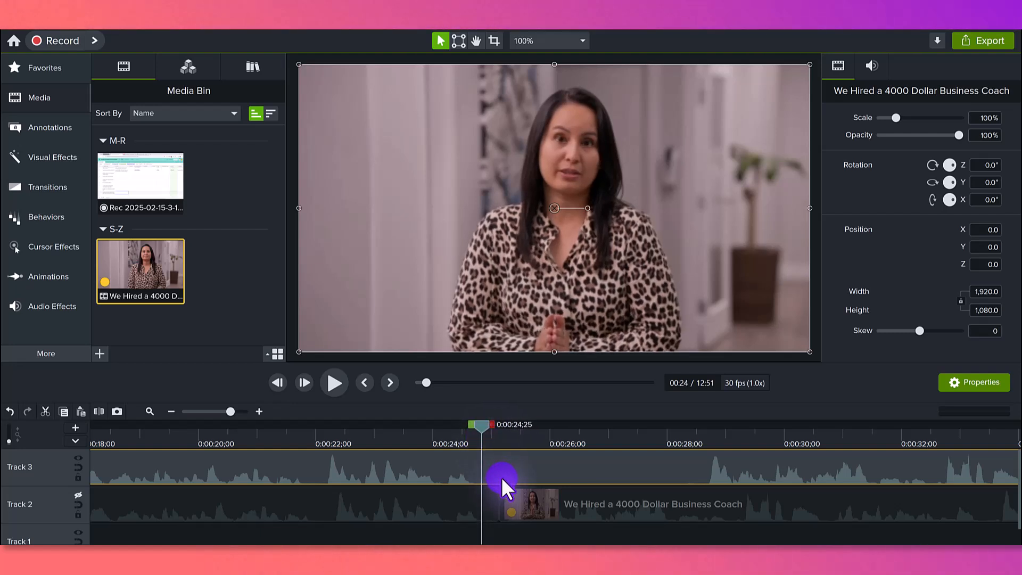
key("s")
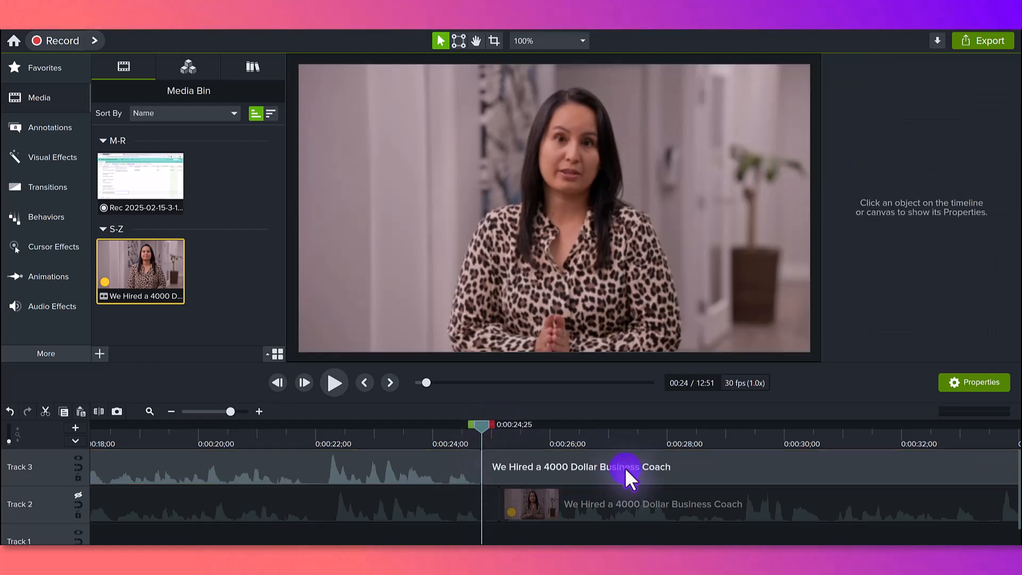
left_click(692, 452)
left_click(702, 437)
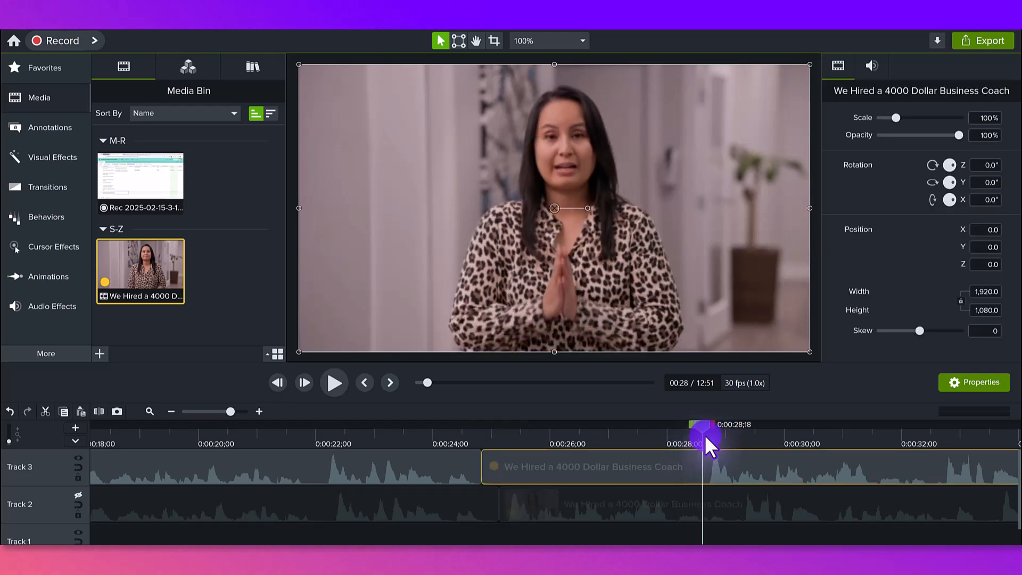
key("s")
left_click(661, 471)
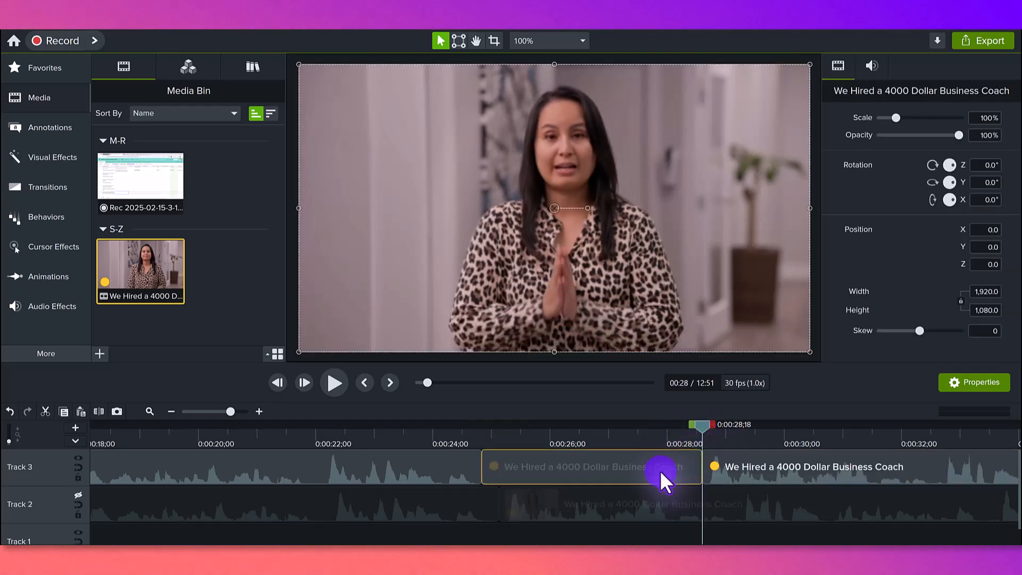
key("ctrl+Delete")
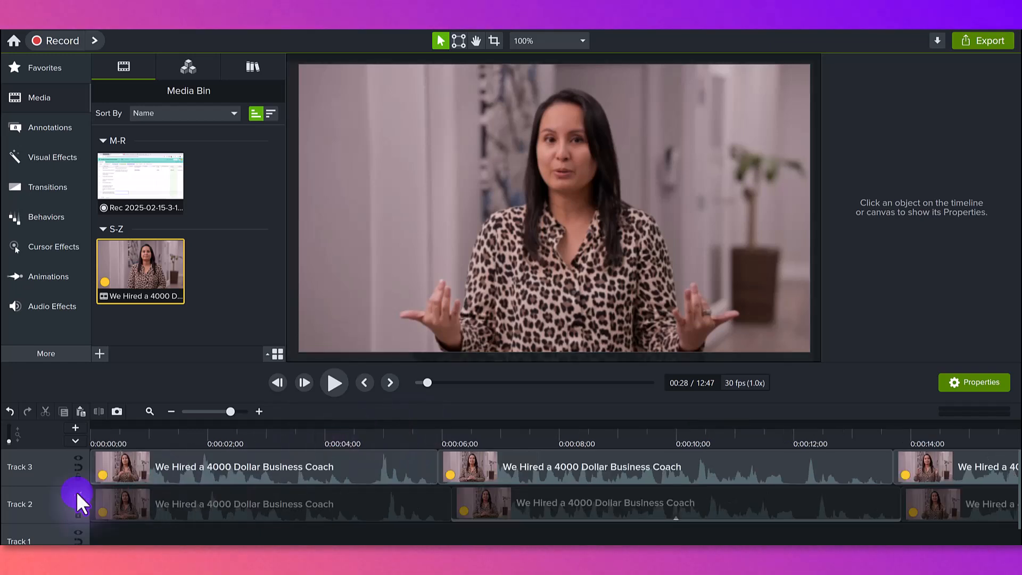
Step: Make Track 2 visible, hide Track 3, and scrub the preview across the first cuts on Track 2
left_click(77, 494)
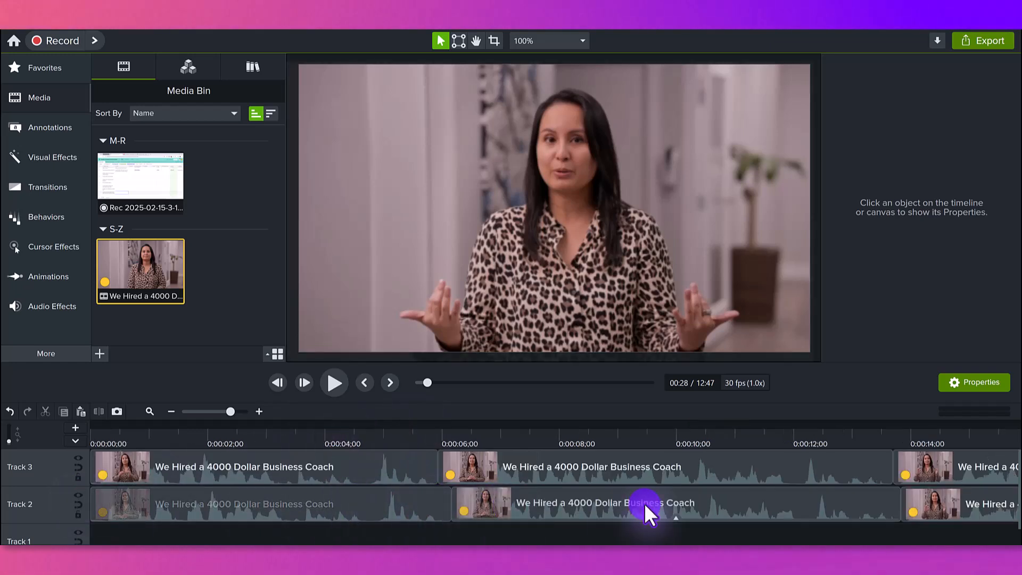
left_click(80, 457)
left_click(457, 437)
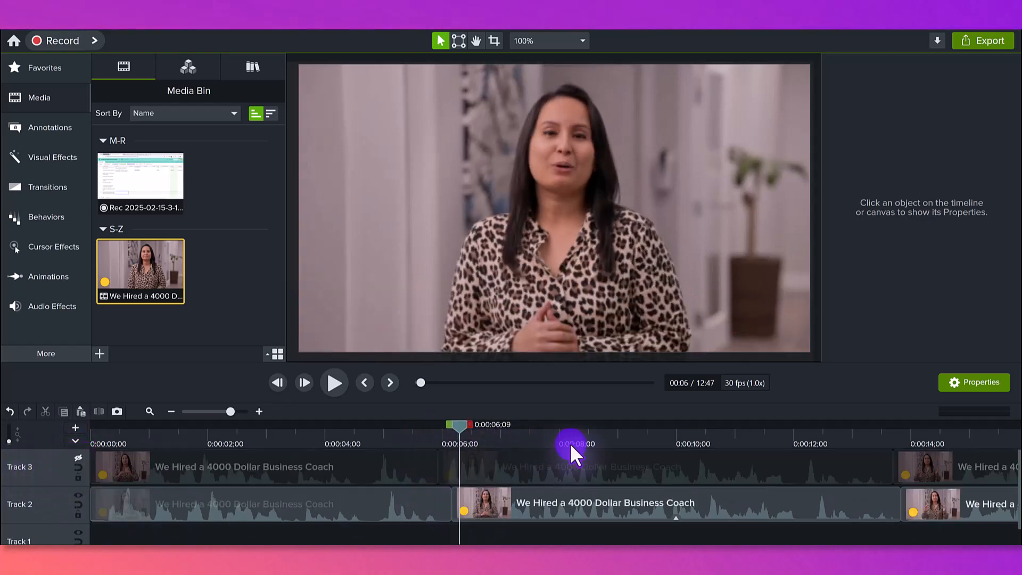
left_click_drag(570, 443, 899, 442)
left_click(407, 452)
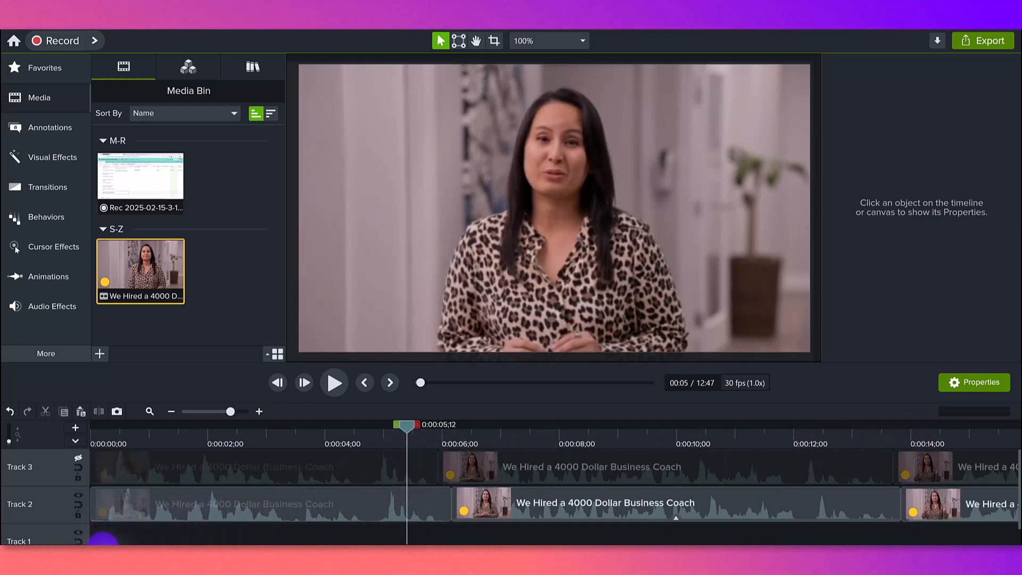
Step: Scrub through Track 2 across the cuts near 0:00:14 and 0:00:25 to review the edits
scroll(553, 495, "right", 5)
scroll(112, 539, "right", 3)
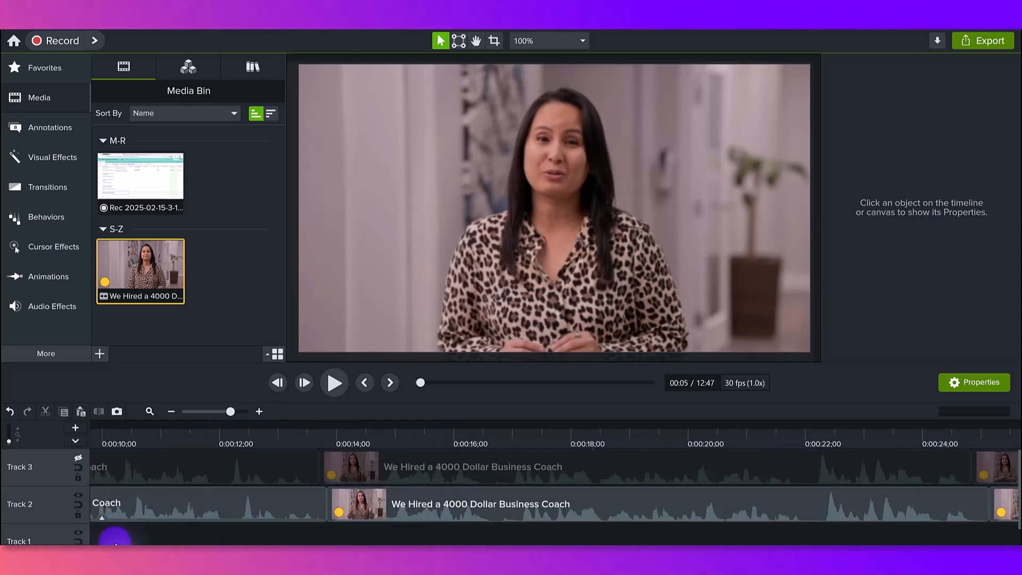
left_click(196, 435)
left_click_drag(213, 433, 251, 440)
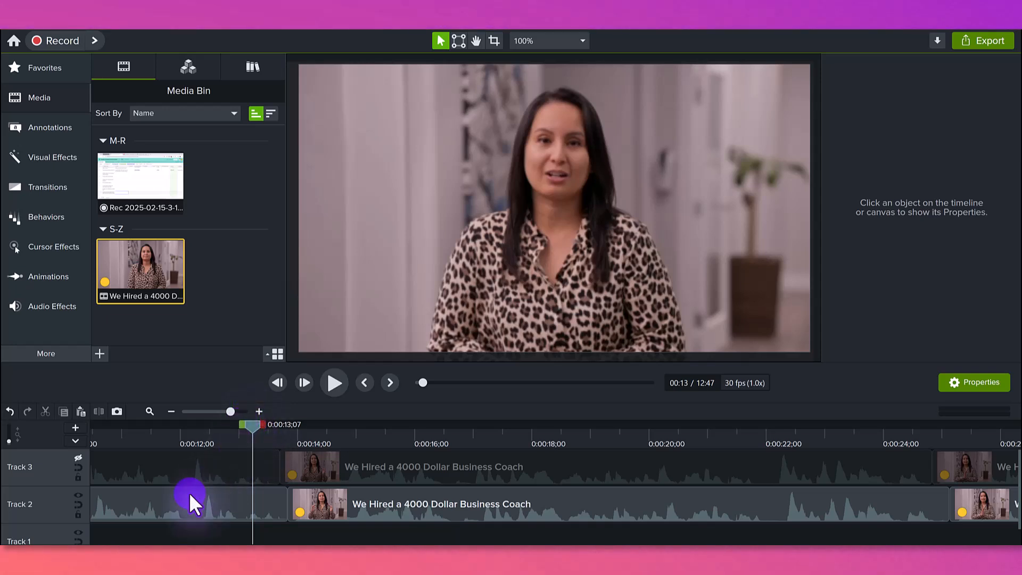
scroll(113, 541, "right", 10)
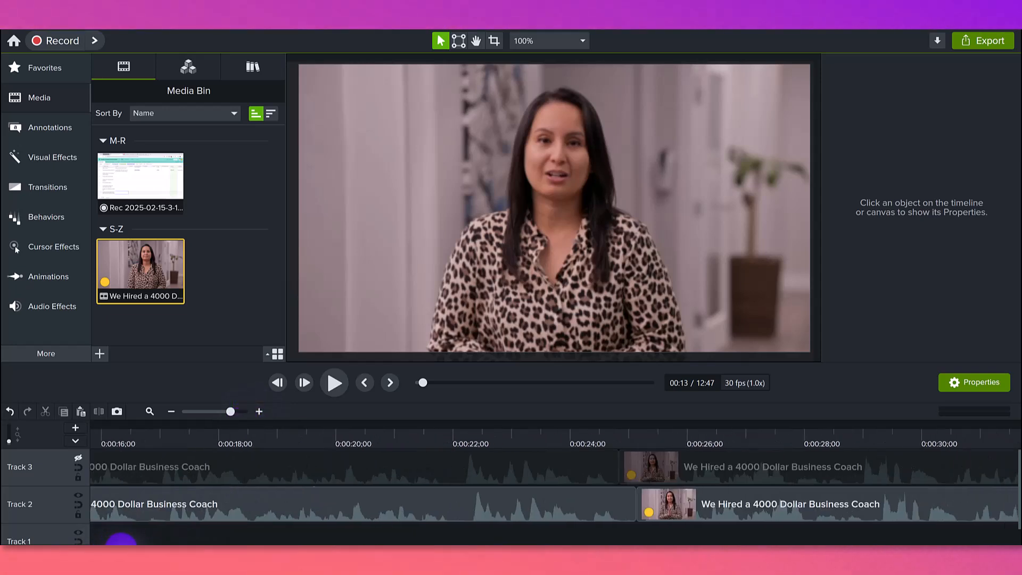
left_click_drag(355, 445, 645, 477)
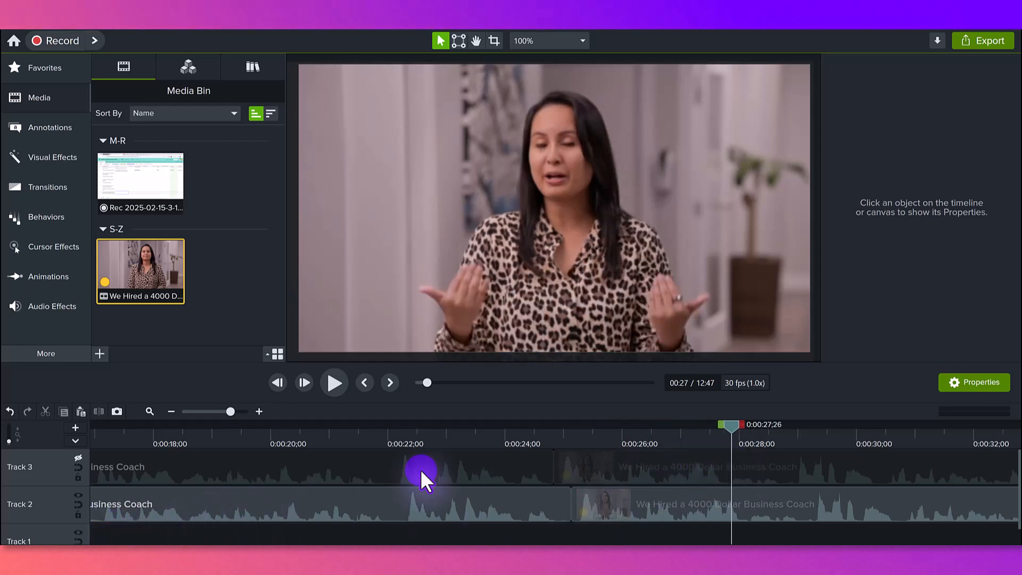
Step: Play Track 2 from 0:00:24;09 across the nearby cut to check how the edit sounds and looks
left_click_drag(518, 433, 632, 427)
left_click(529, 438)
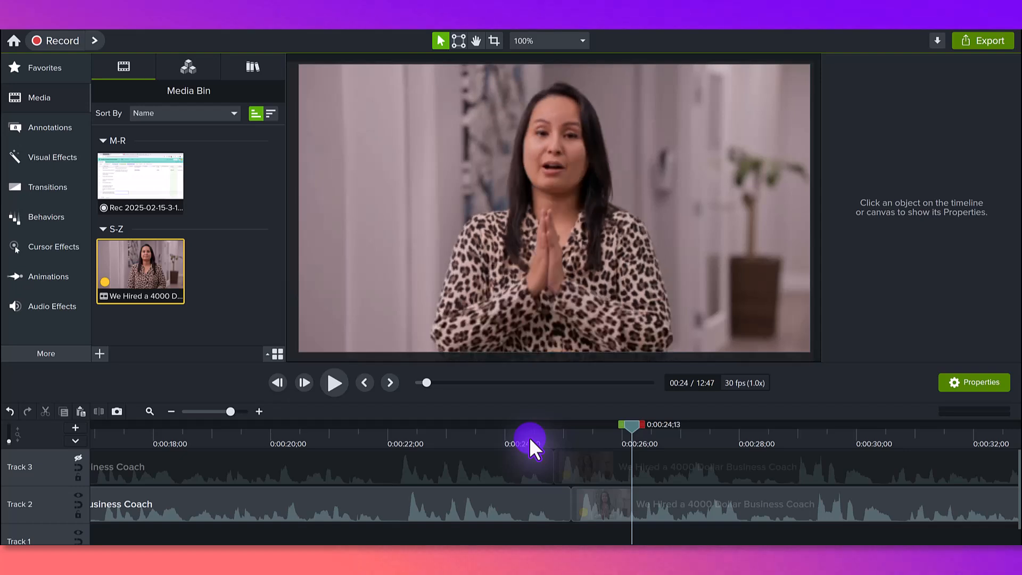
left_click_drag(527, 440, 522, 441)
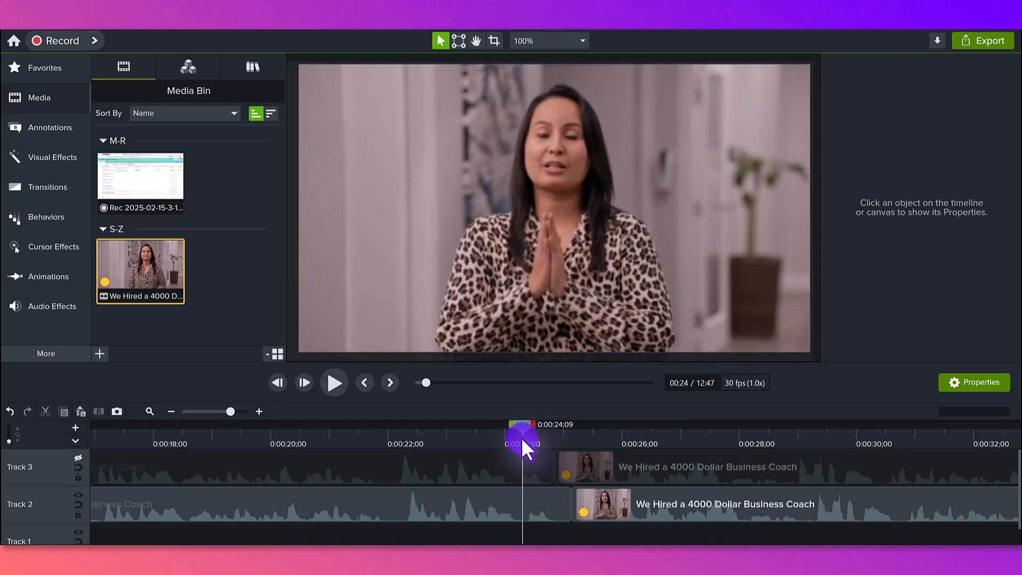
key("space")
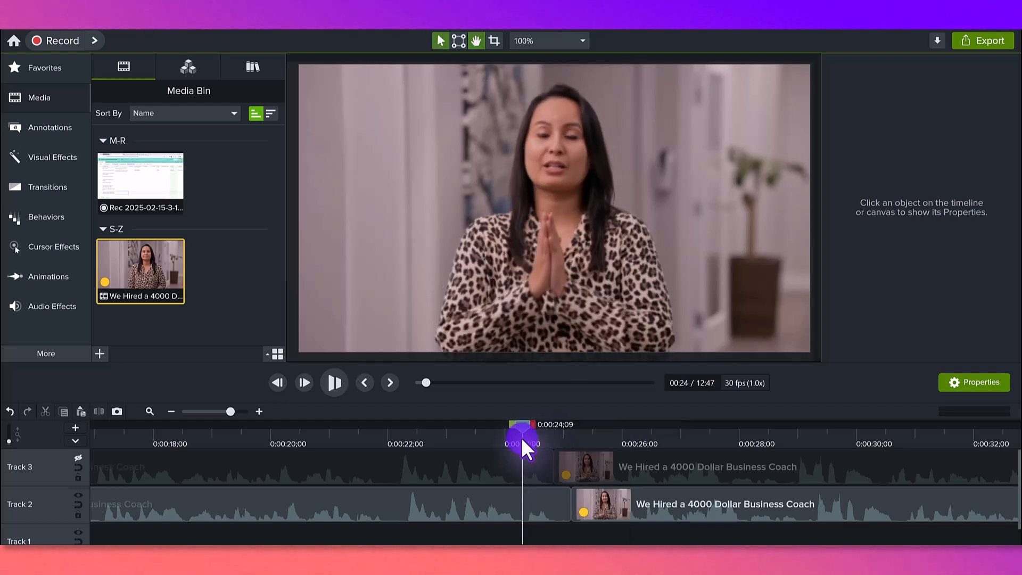
key("space")
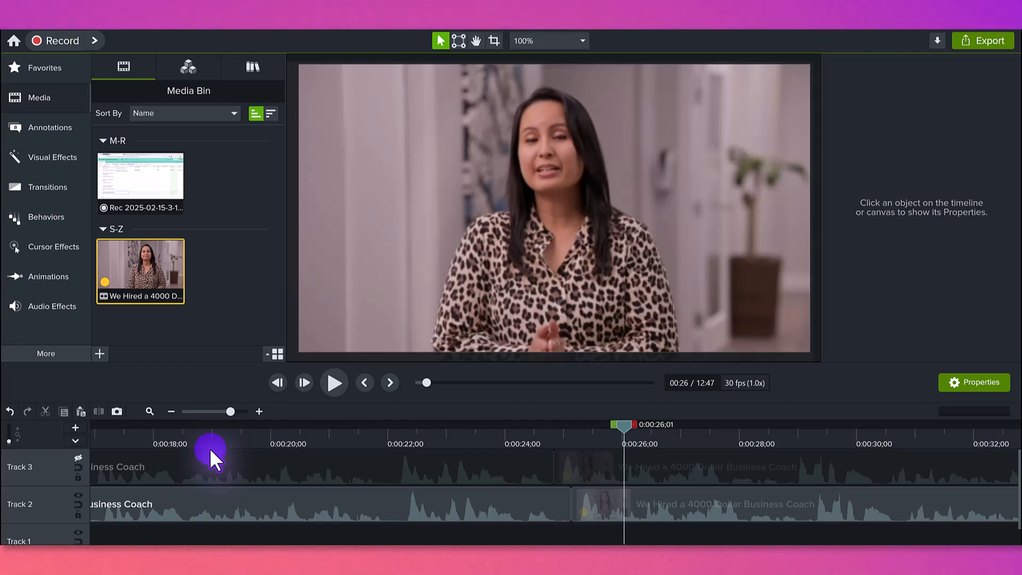
Step: Examine the full length of the edited Track 2 against Track 3, scrubbing to 0:08:01;24 near its end and back to 0:04:33;00
left_click(172, 408)
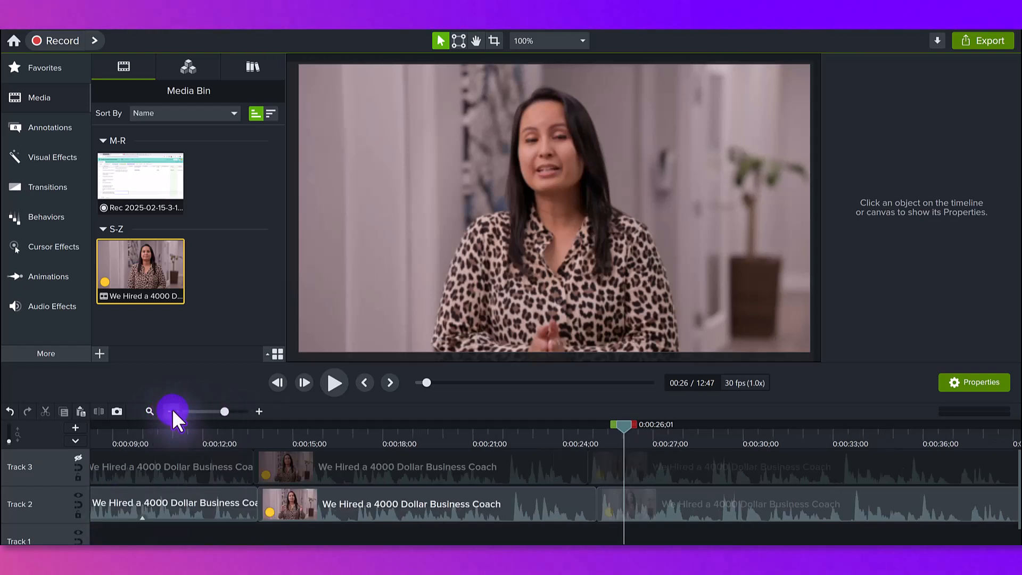
left_click(172, 409)
left_click(172, 409)
left_click(172, 409)
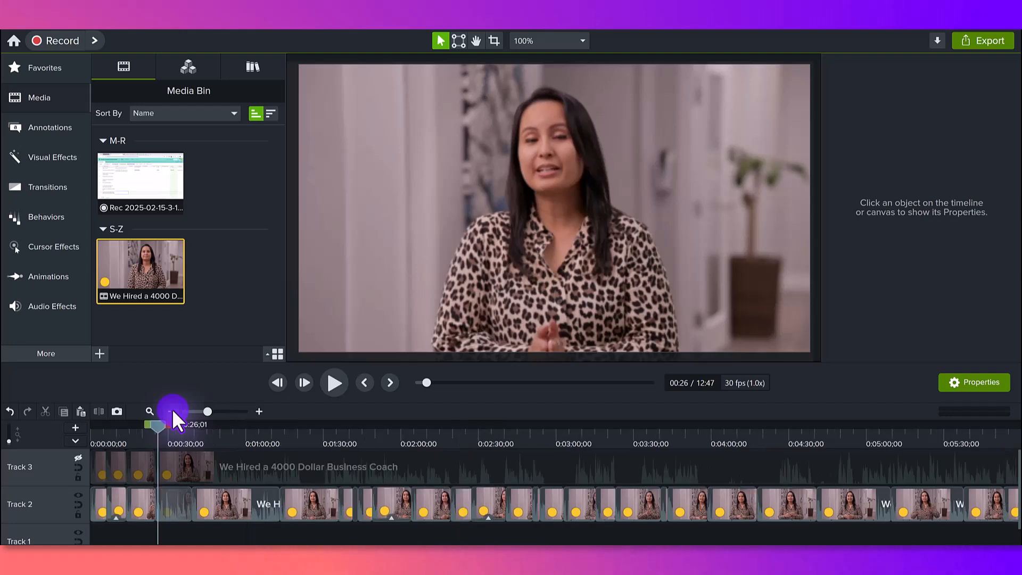
left_click(172, 411)
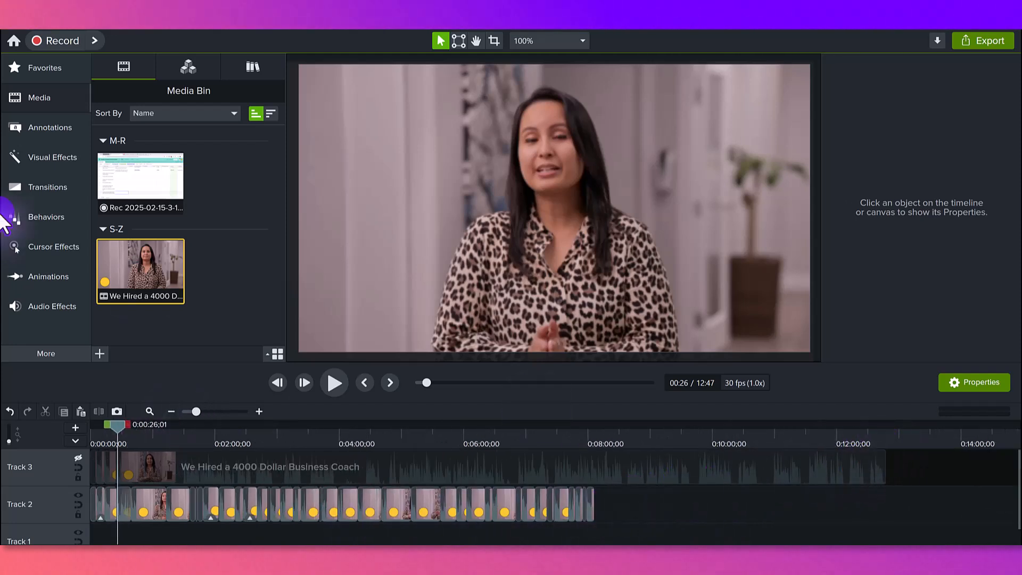
mouse_move(164, 260)
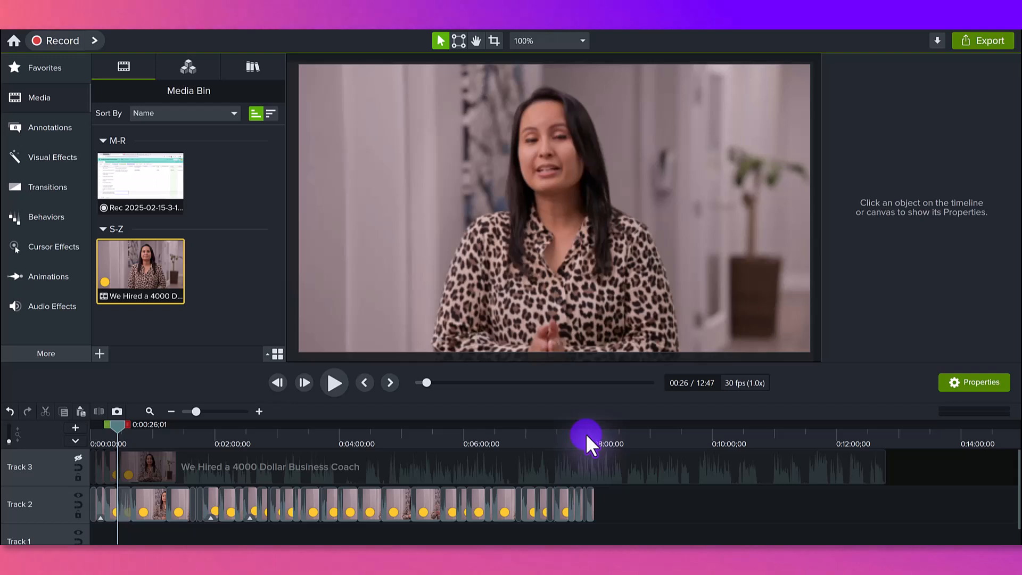
left_click_drag(585, 433, 588, 428)
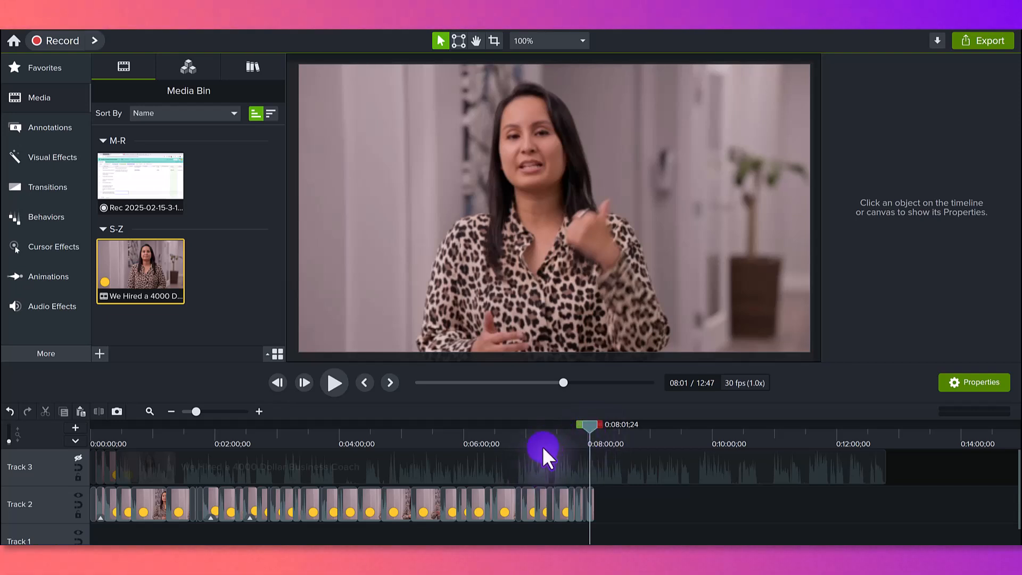
left_click_drag(552, 432, 372, 443)
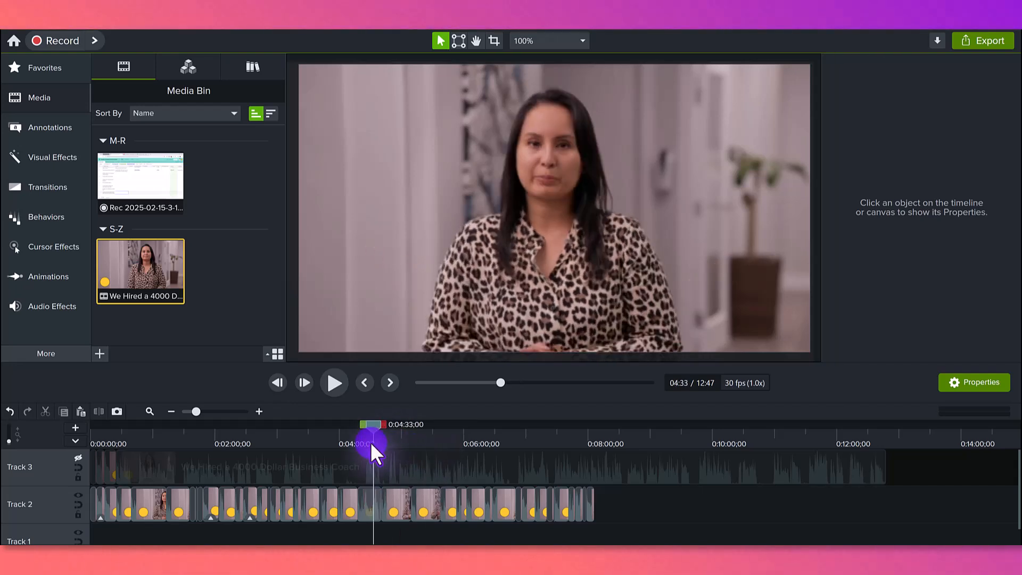